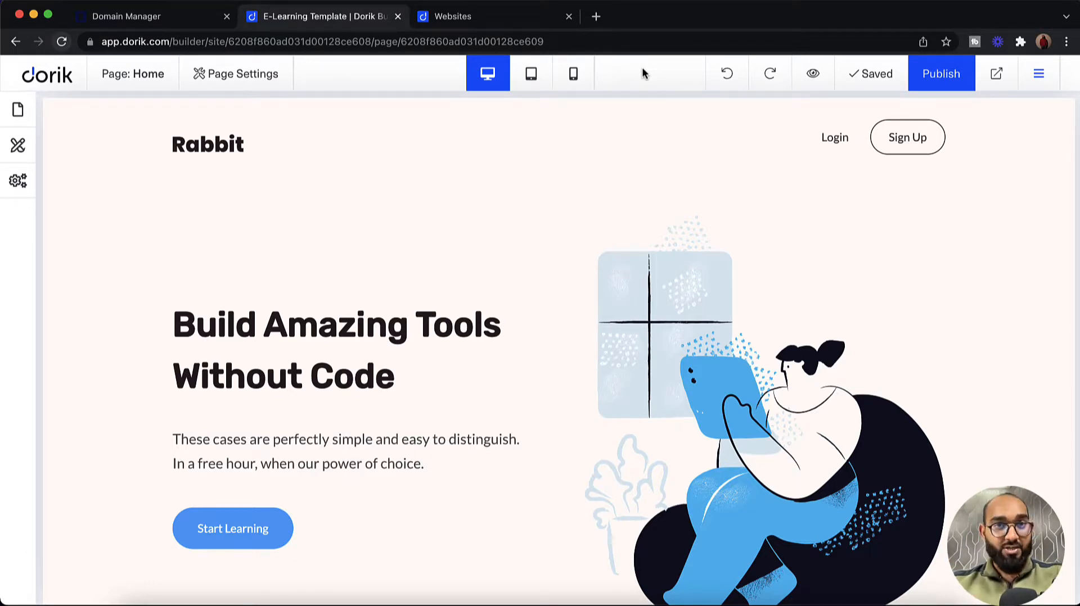
# - Open the site's publish settings, choose Custom Domain as the site URL, and review the required A and CNAME records
pyautogui.click(944, 76)
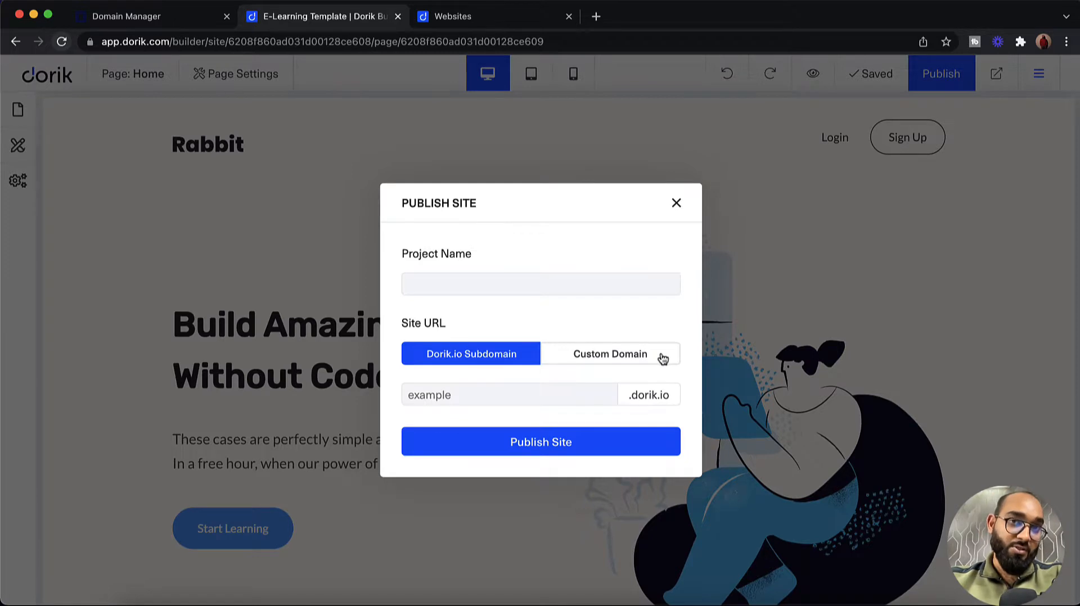
pyautogui.click(637, 355)
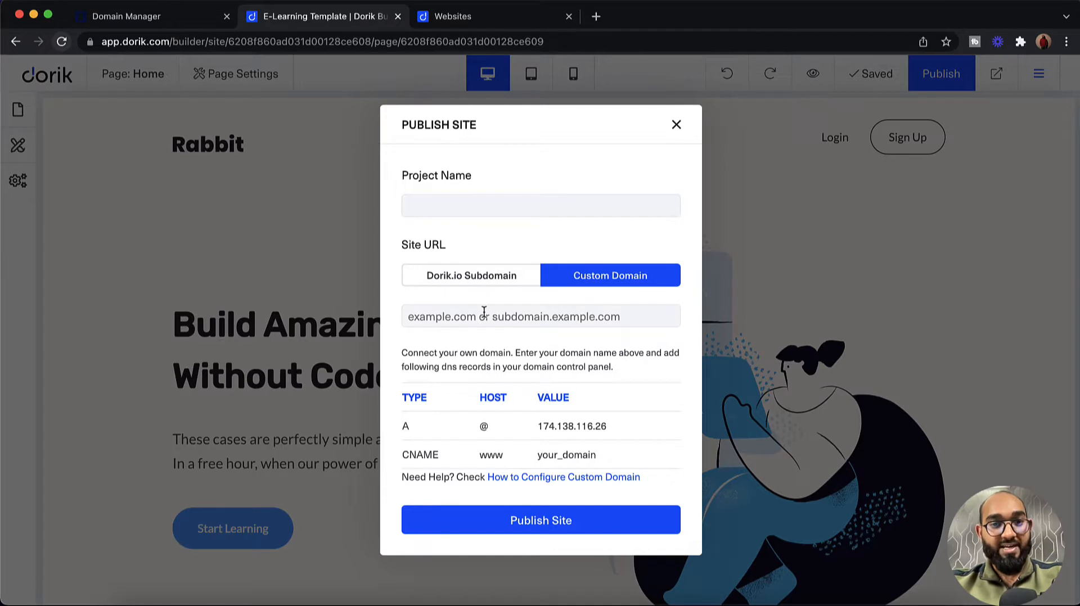
pyautogui.doubleClick(405, 426)
pyautogui.moveTo(470, 437); pyautogui.dragTo(602, 456)
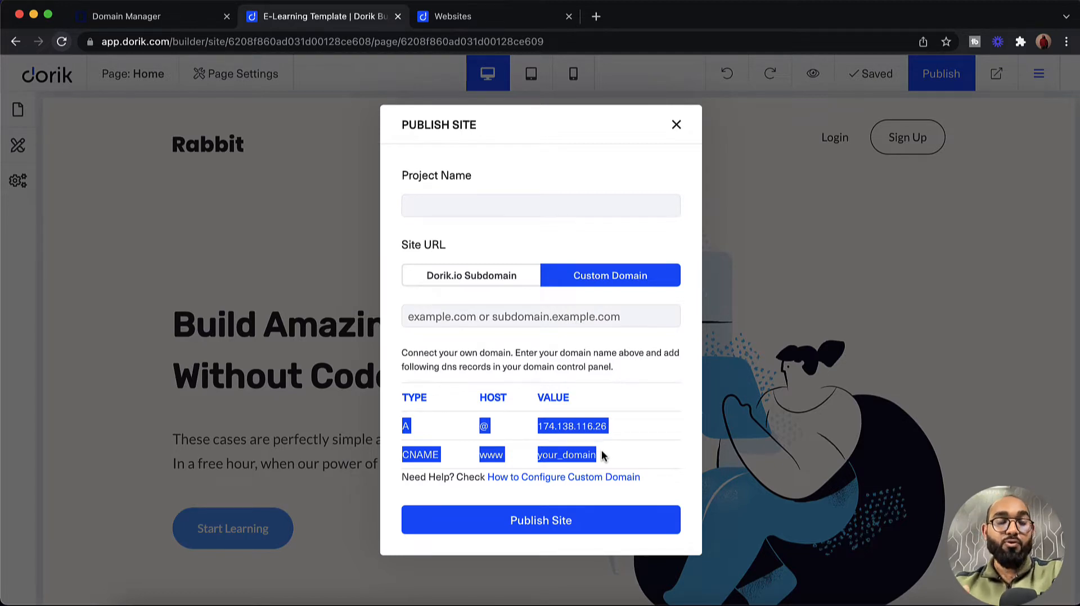
# - Try the Custom Domain option in the published ServiceX site's settings, clear its domain value, and leave without saving
pyautogui.click(496, 23)
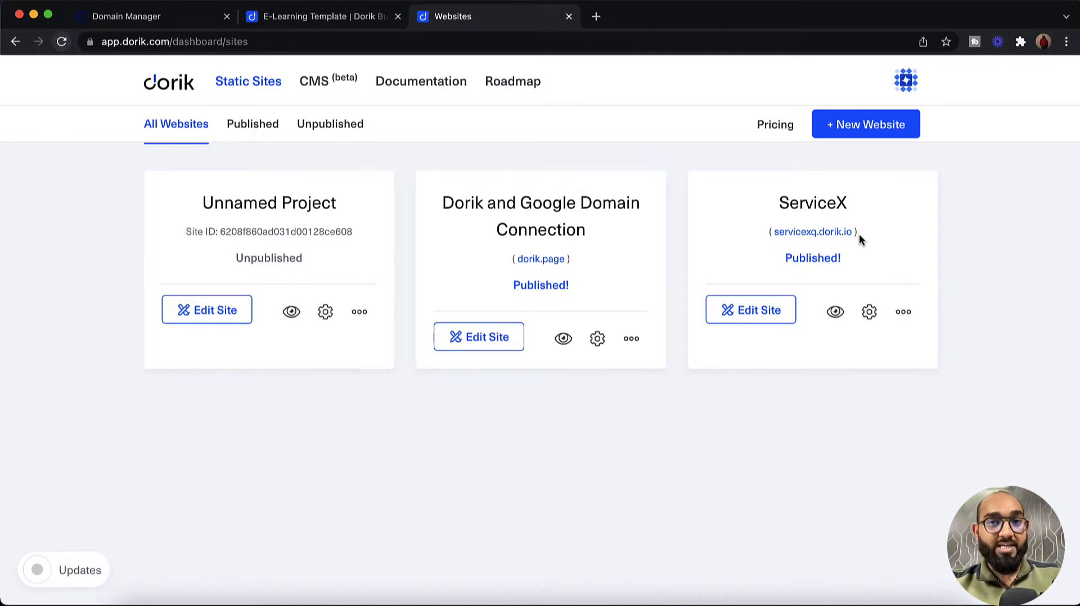
pyautogui.click(868, 318)
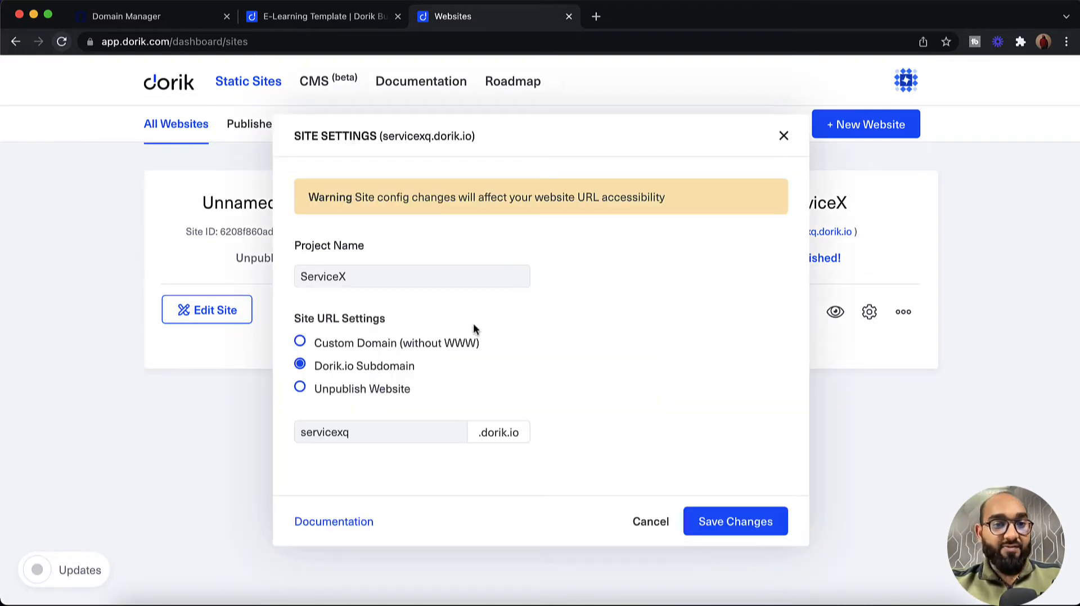
pyautogui.click(356, 346)
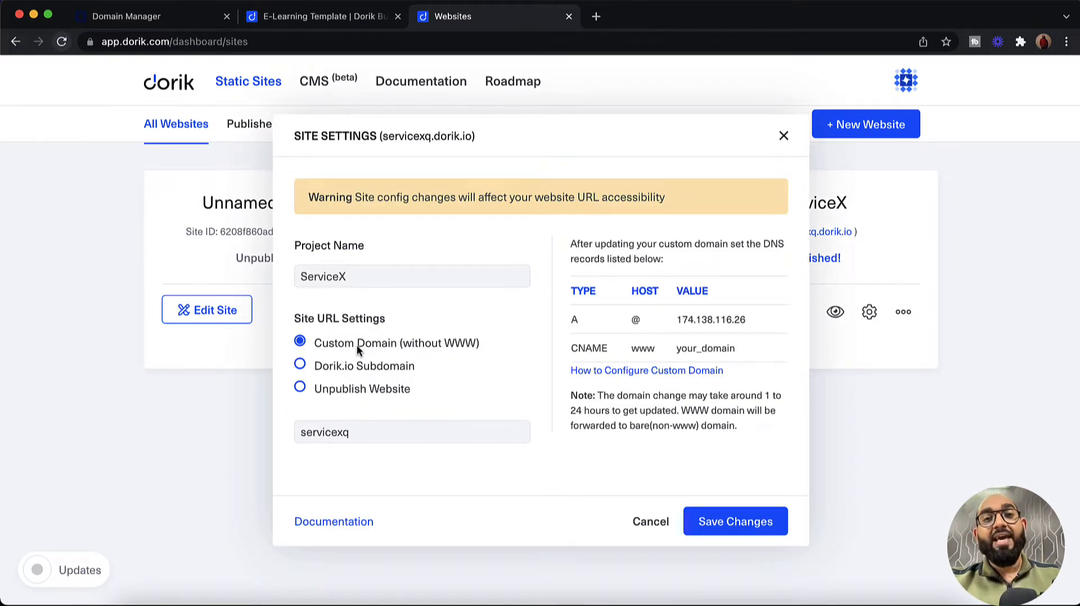
pyautogui.moveTo(569, 318); pyautogui.dragTo(743, 350)
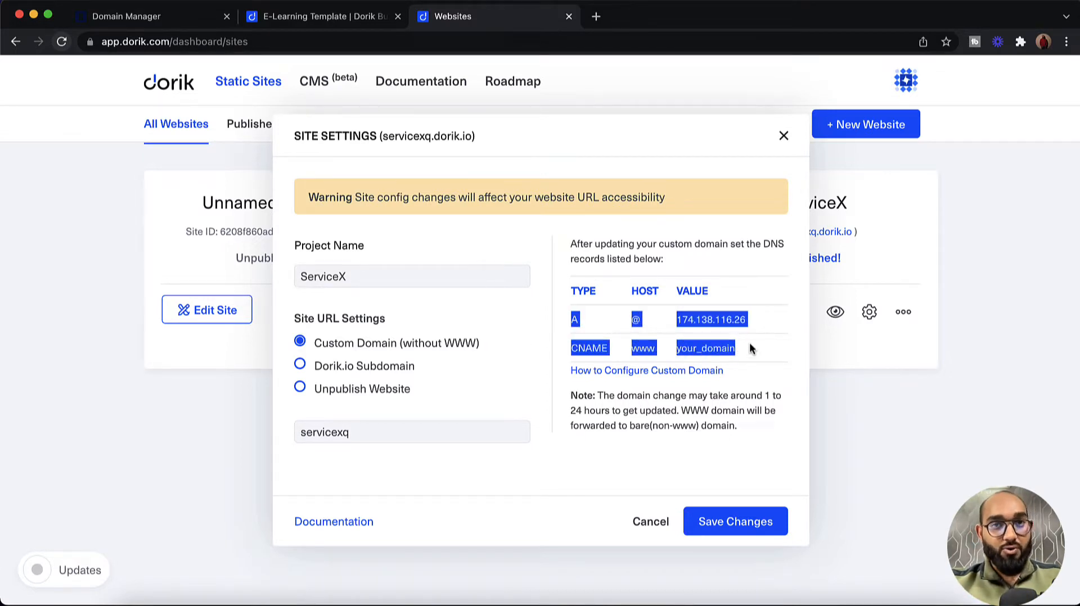
pyautogui.click(436, 425)
pyautogui.doubleClick(436, 425)
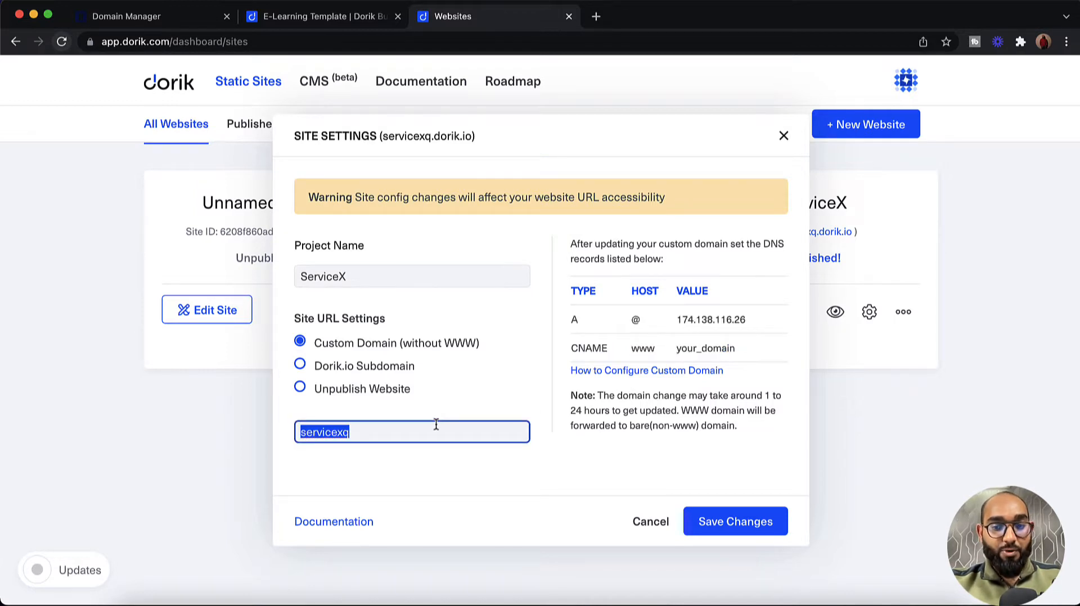
pyautogui.press('BackSpace')
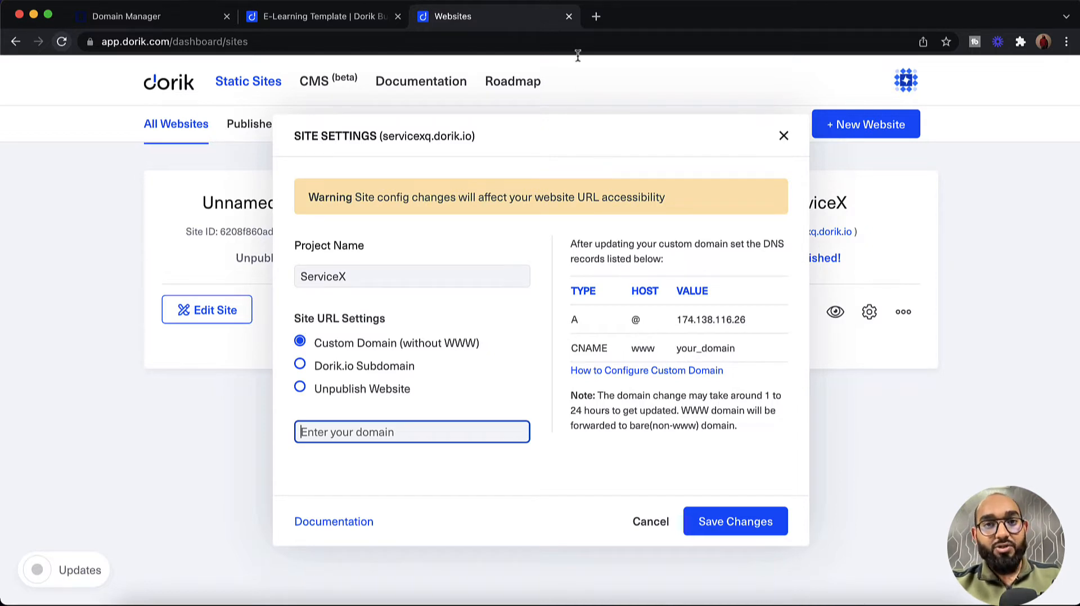
pyautogui.click(568, 16)
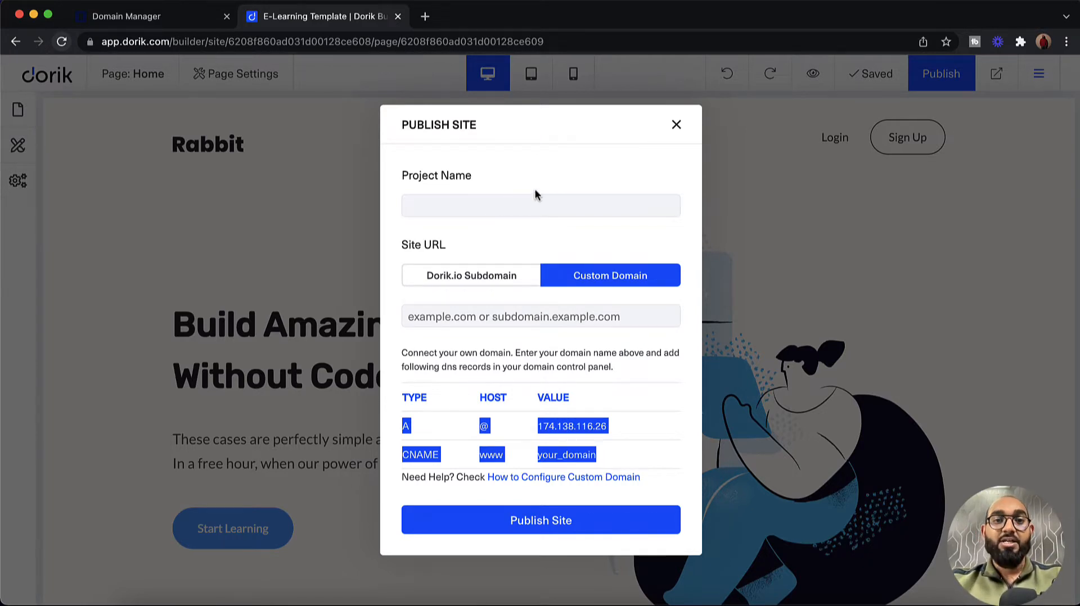
# - Name the project "Dorik Domain Connection" in the publish settings
pyautogui.click(463, 205)
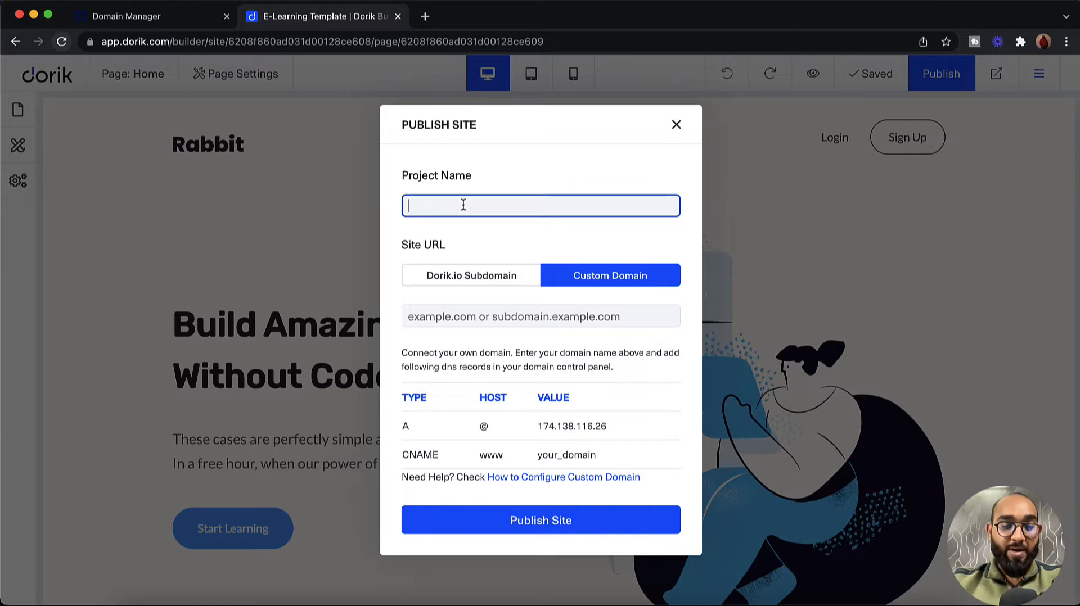
pyautogui.write('Dorik Do')
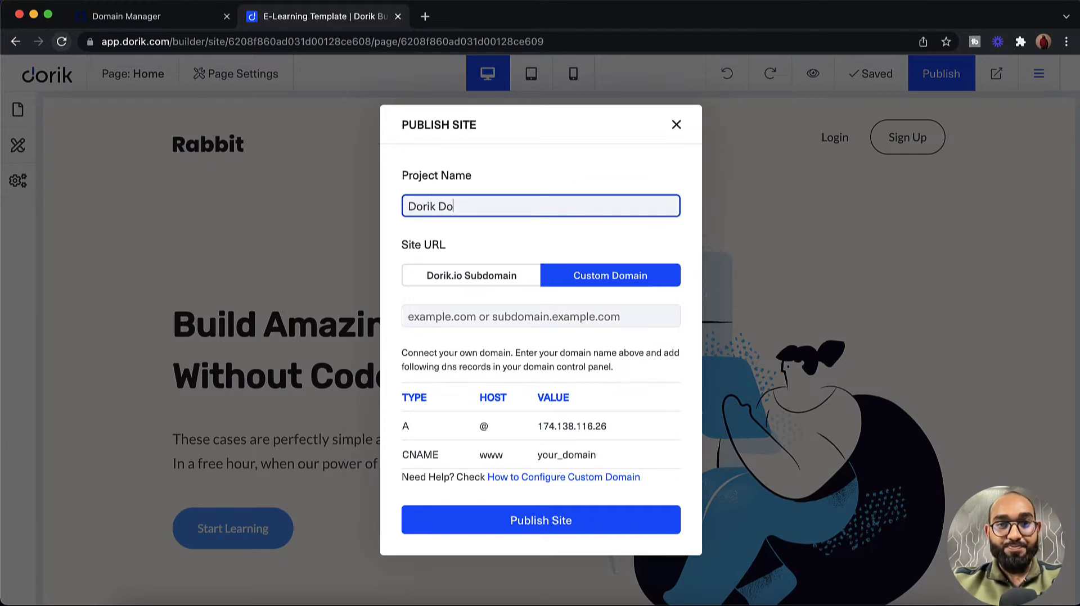
pyautogui.write('main Conne')
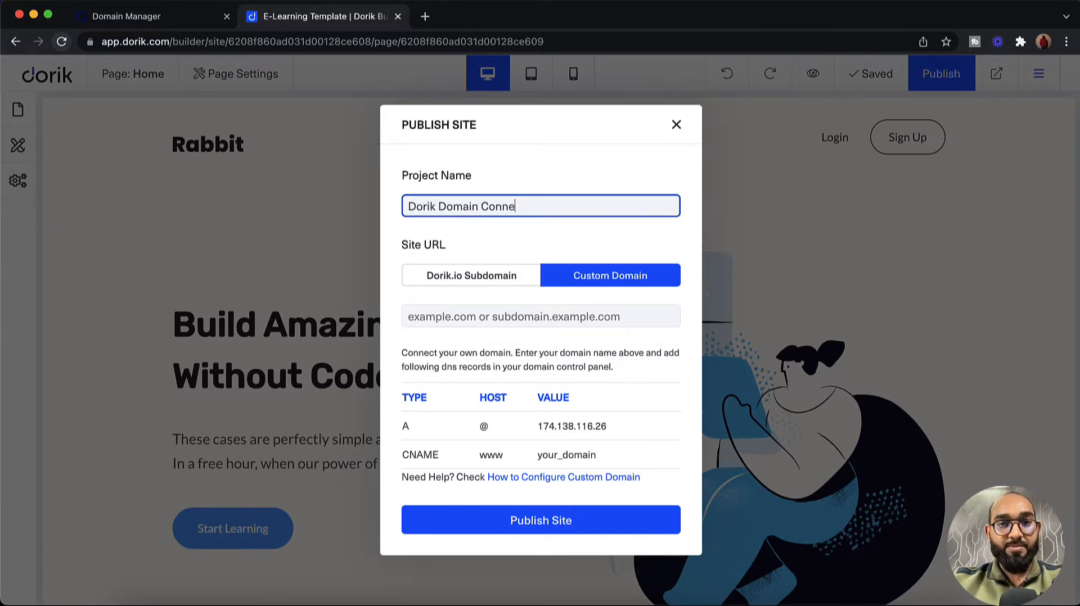
pyautogui.write('ction')
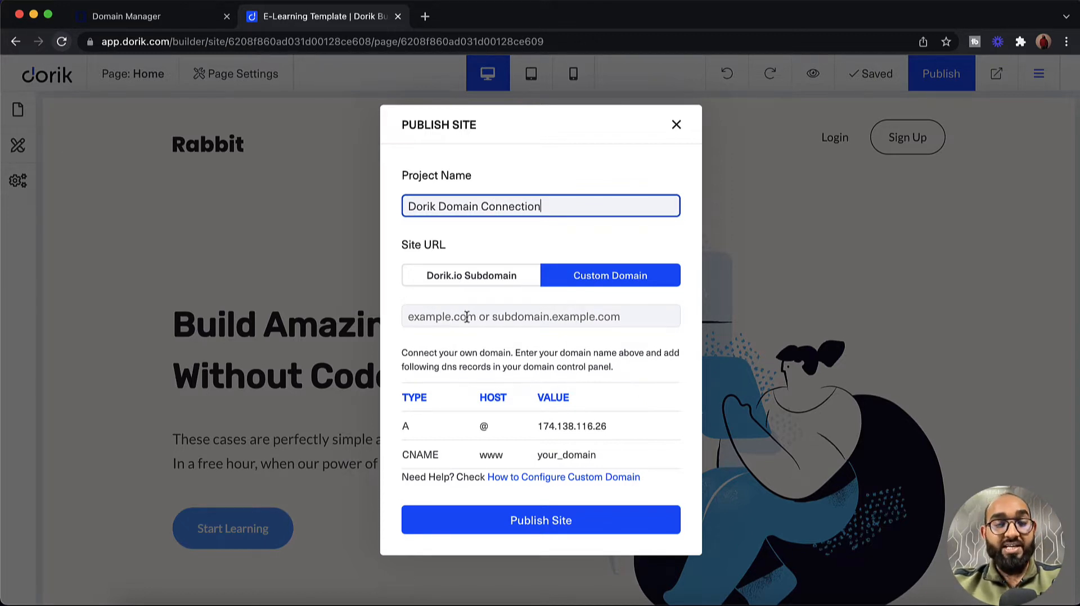
# - Switch to NameSilo, open the domain console for dorikdomain2.xyz, and copy the full domain name
pyautogui.click(188, 25)
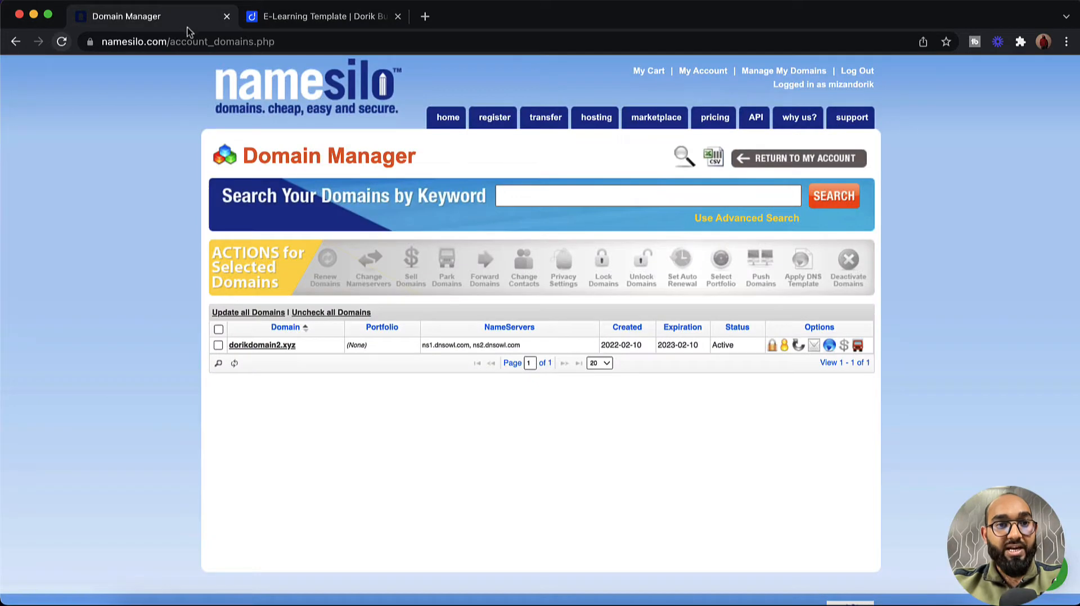
pyautogui.click(286, 347)
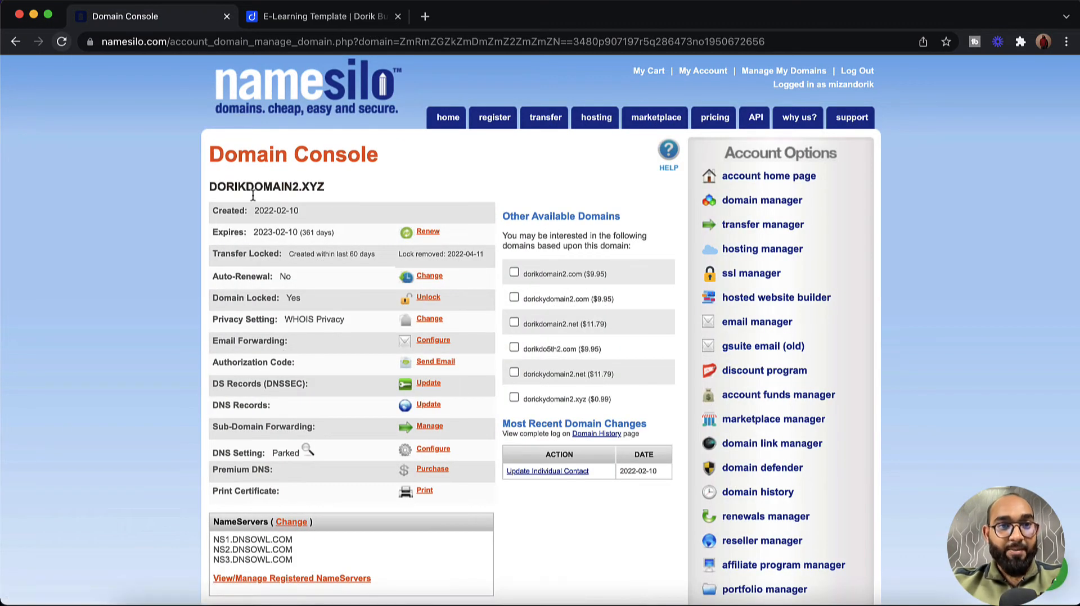
pyautogui.doubleClick(254, 188)
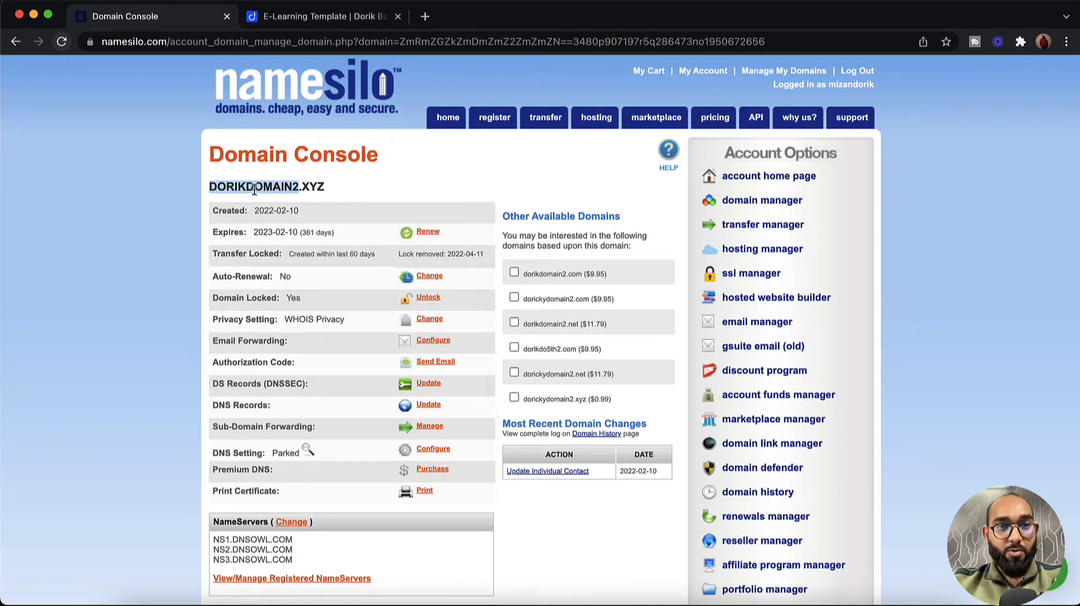
pyautogui.moveTo(254, 190); pyautogui.dragTo(307, 190)
pyautogui.rightClick(308, 189)
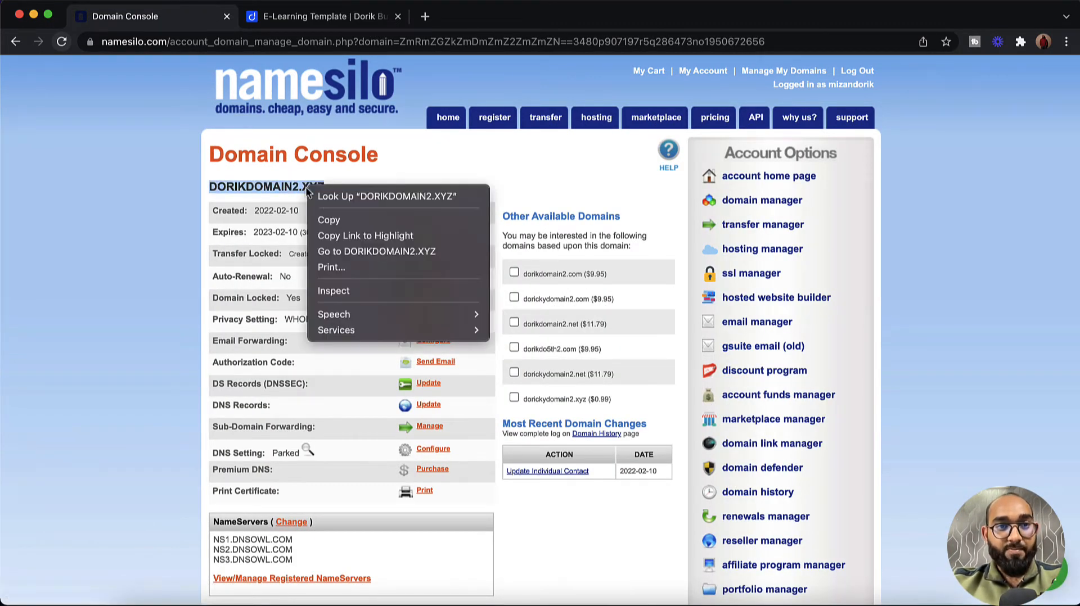
pyautogui.click(329, 219)
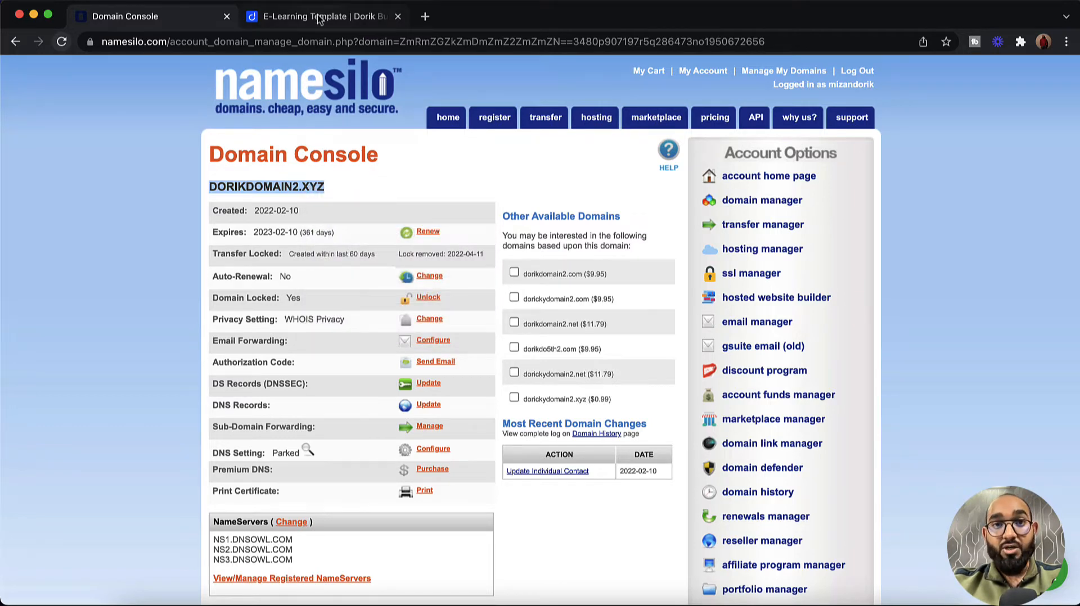
# - Switch back to Dorik and paste DORIKDOMAIN2.XYZ as the site's custom domain
pyautogui.click(318, 17)
pyautogui.click(485, 308)
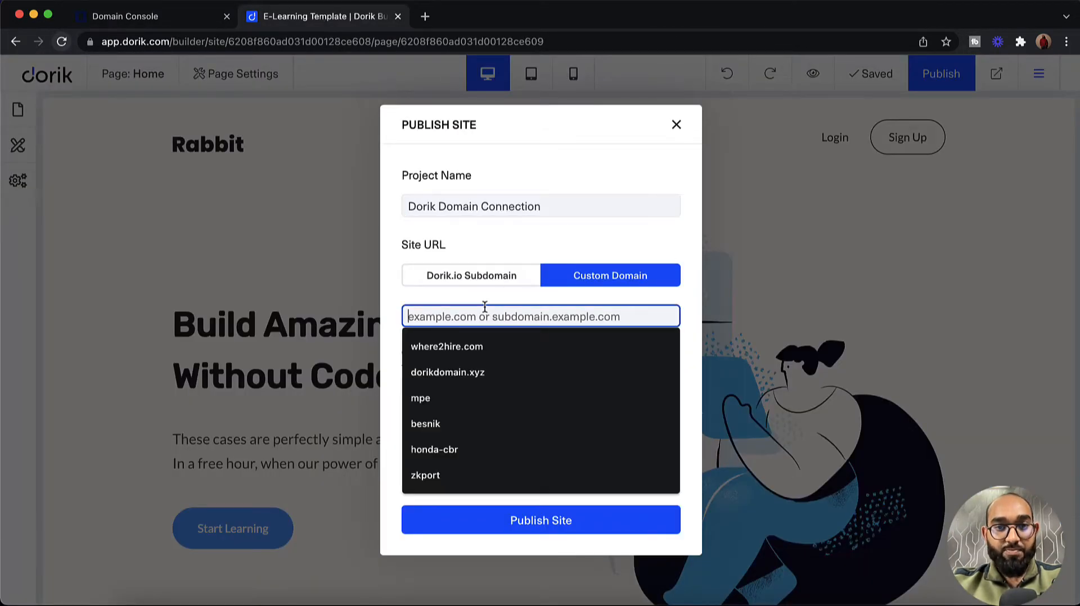
pyautogui.rightClick(484, 308)
pyautogui.click(499, 410)
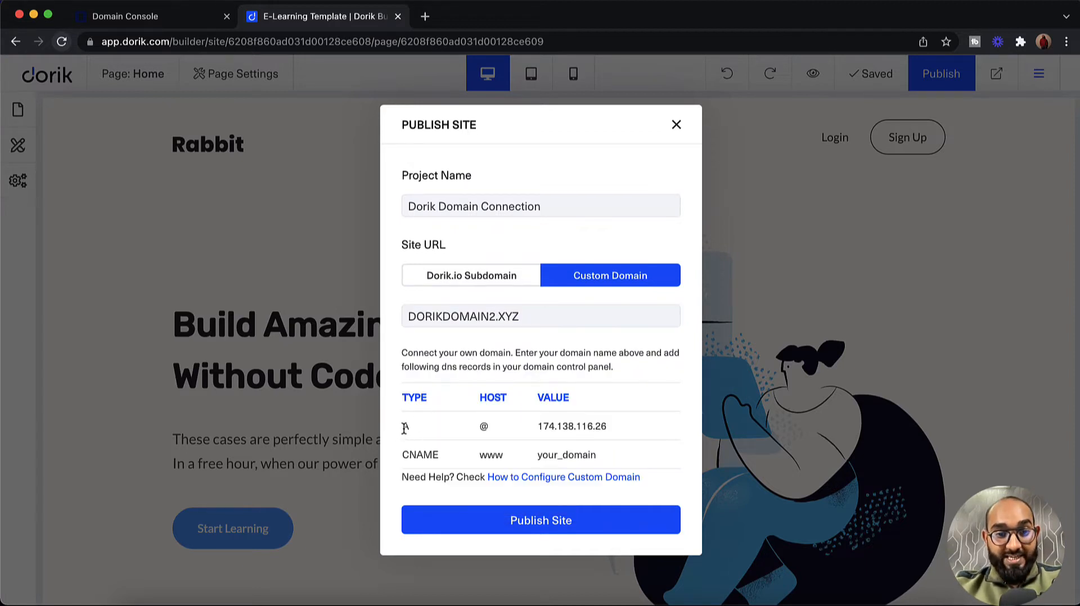
# - Review the A and CNAME records Dorik requires, and open the DNS record management for dorikdomain2.xyz in NameSilo
pyautogui.moveTo(403, 427); pyautogui.dragTo(600, 457)
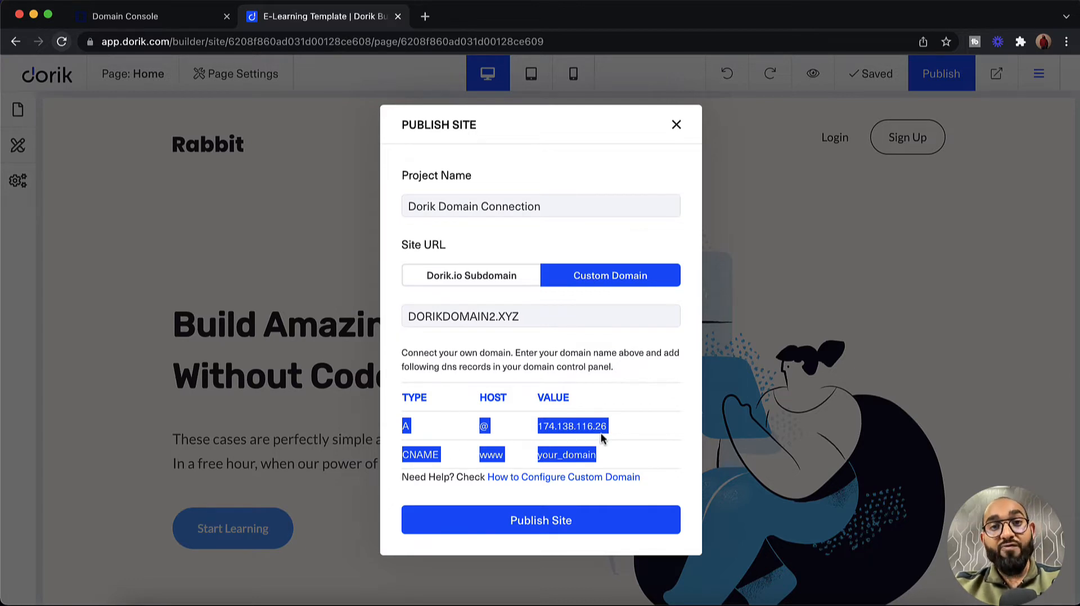
pyautogui.click(485, 430)
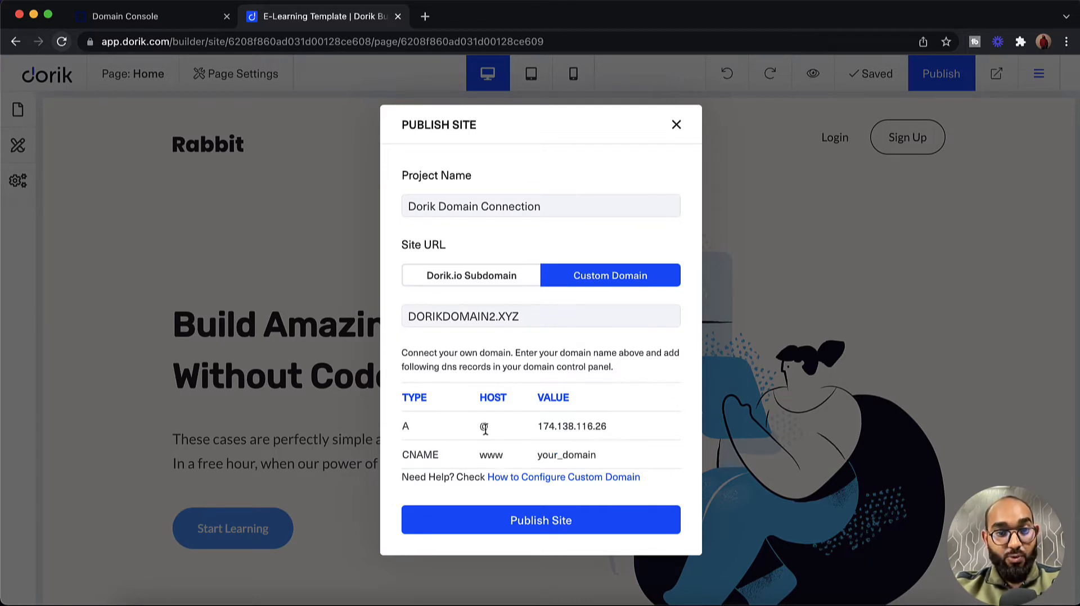
pyautogui.doubleClick(421, 455)
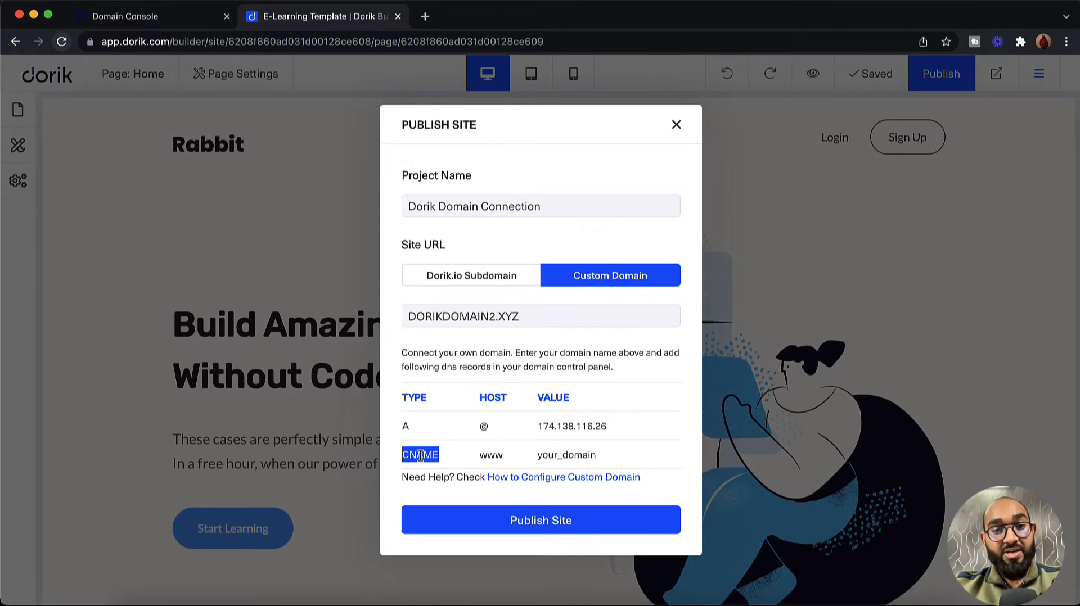
pyautogui.doubleClick(485, 457)
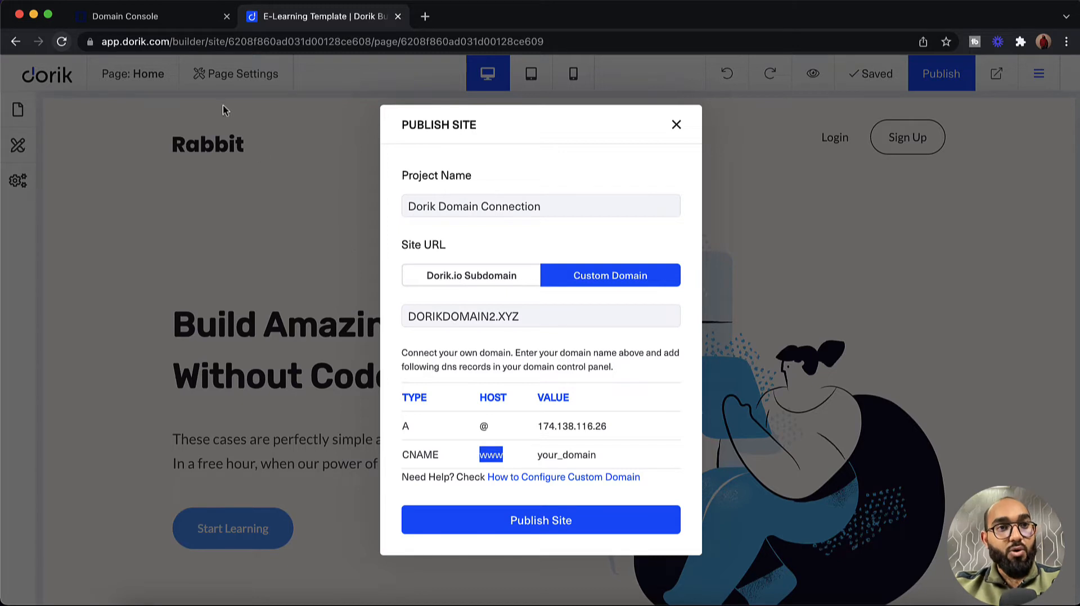
pyautogui.click(170, 26)
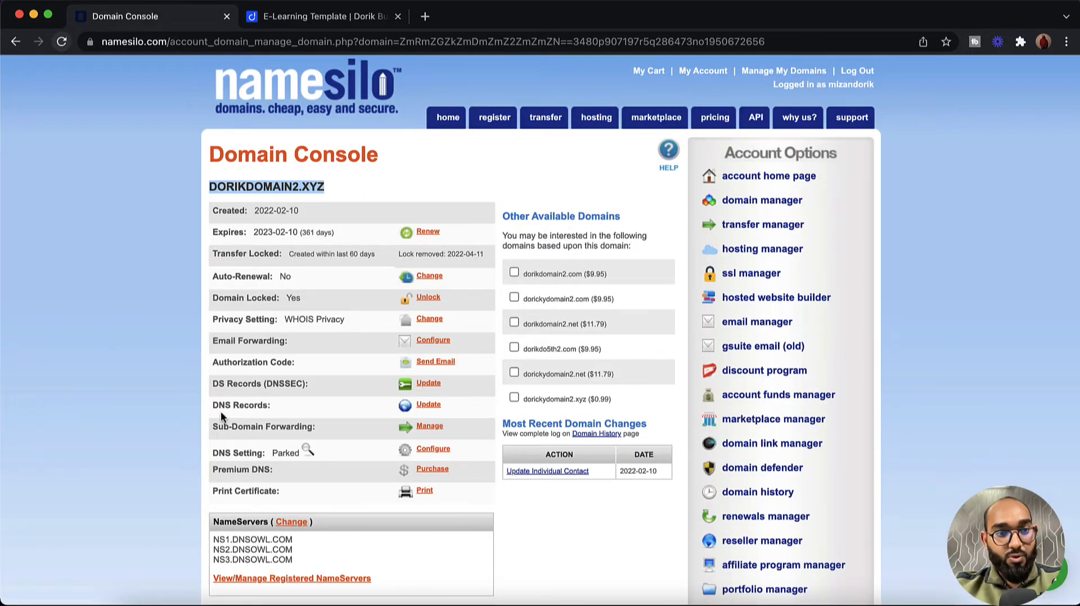
pyautogui.moveTo(219, 407); pyautogui.dragTo(316, 408)
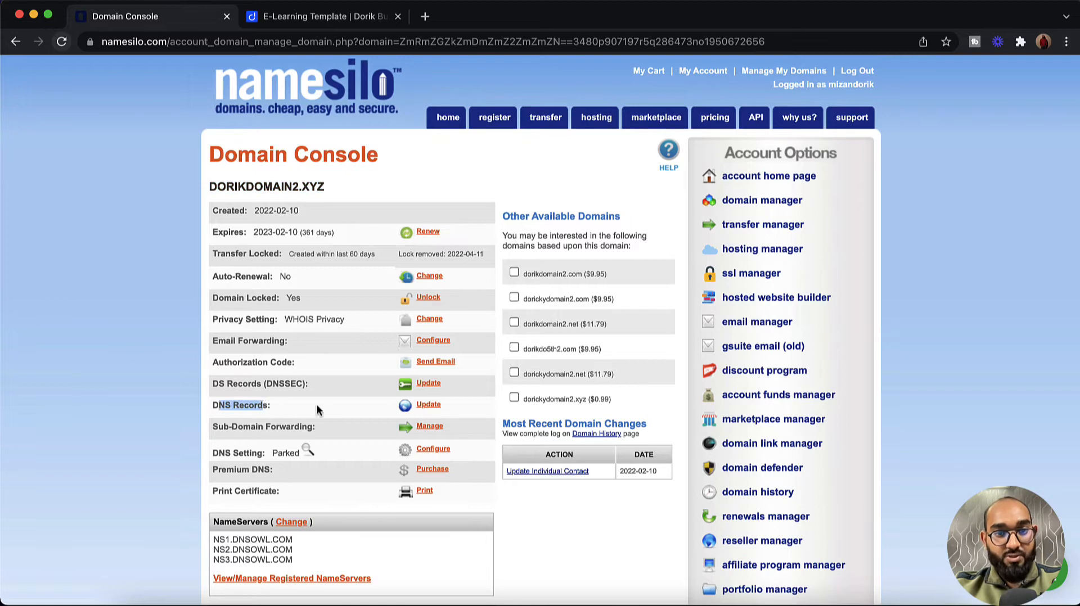
pyautogui.click(430, 408)
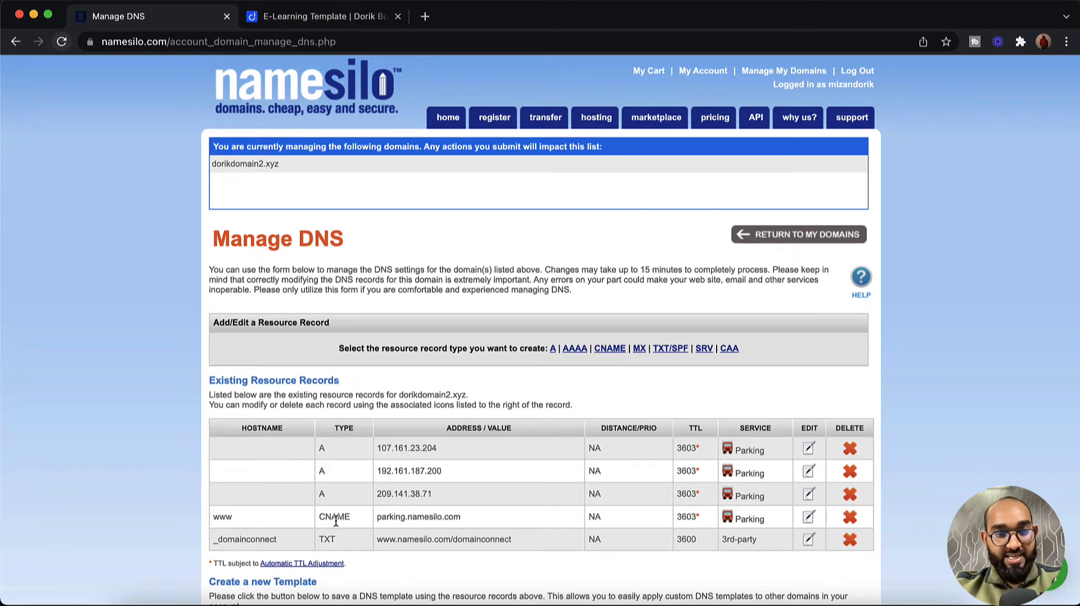
# - Delete the three parking A records of dorikdomain2.xyz: 107.161.23.204, 192.161.187.200 and 209.141.38.71
pyautogui.click(850, 450)
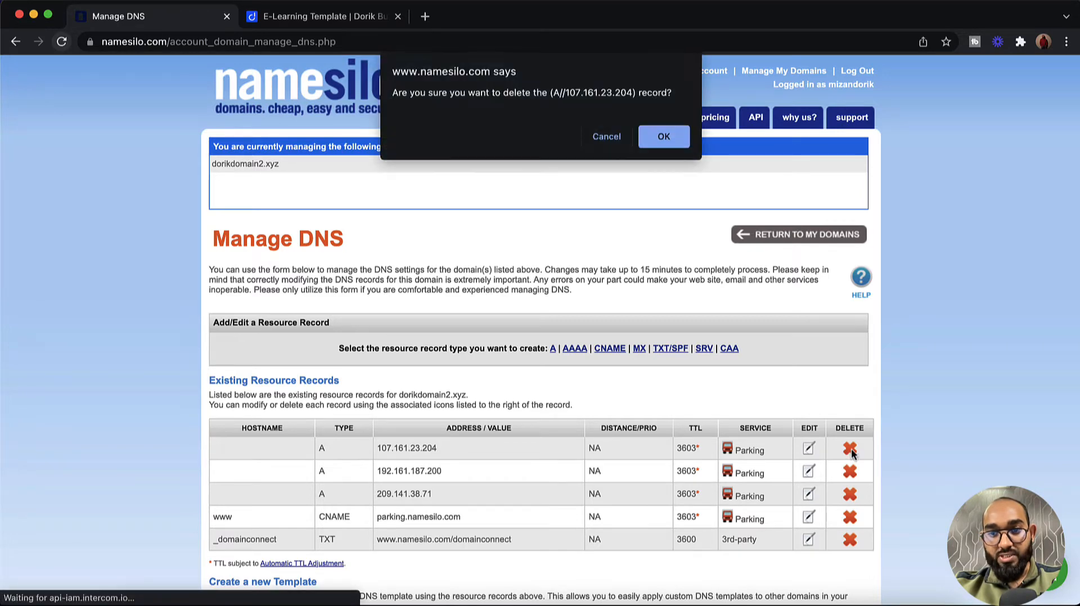
pyautogui.click(674, 147)
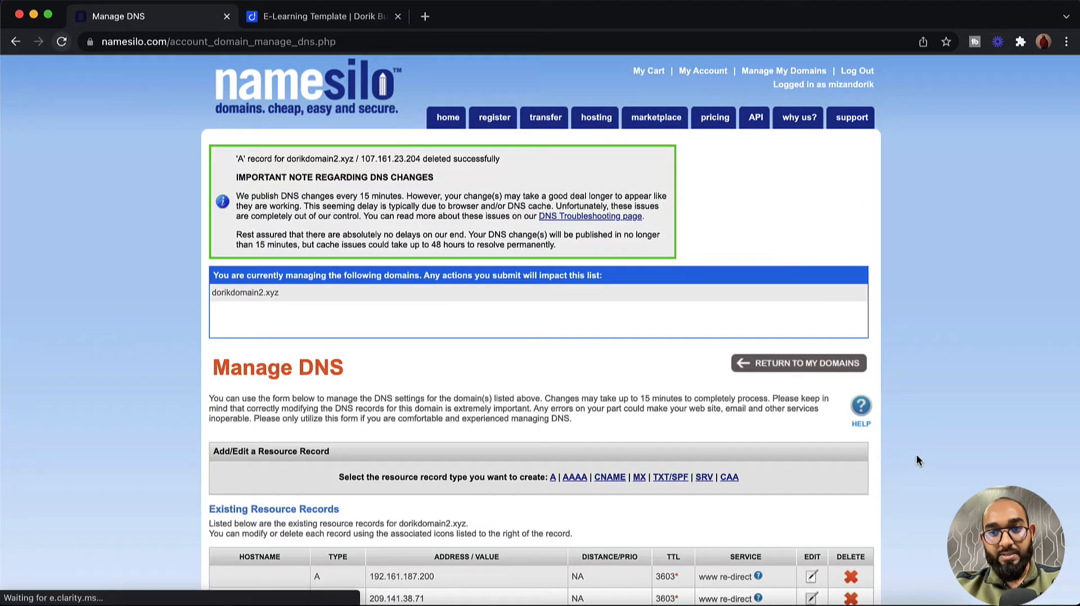
pyautogui.scroll(-3, 900, 460)
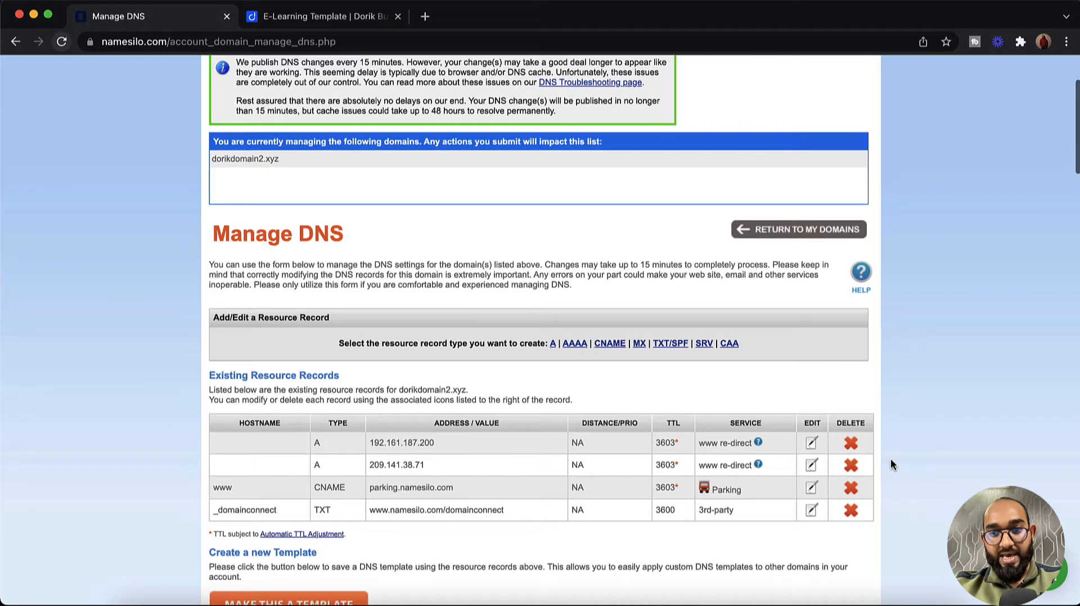
pyautogui.click(853, 448)
pyautogui.click(676, 146)
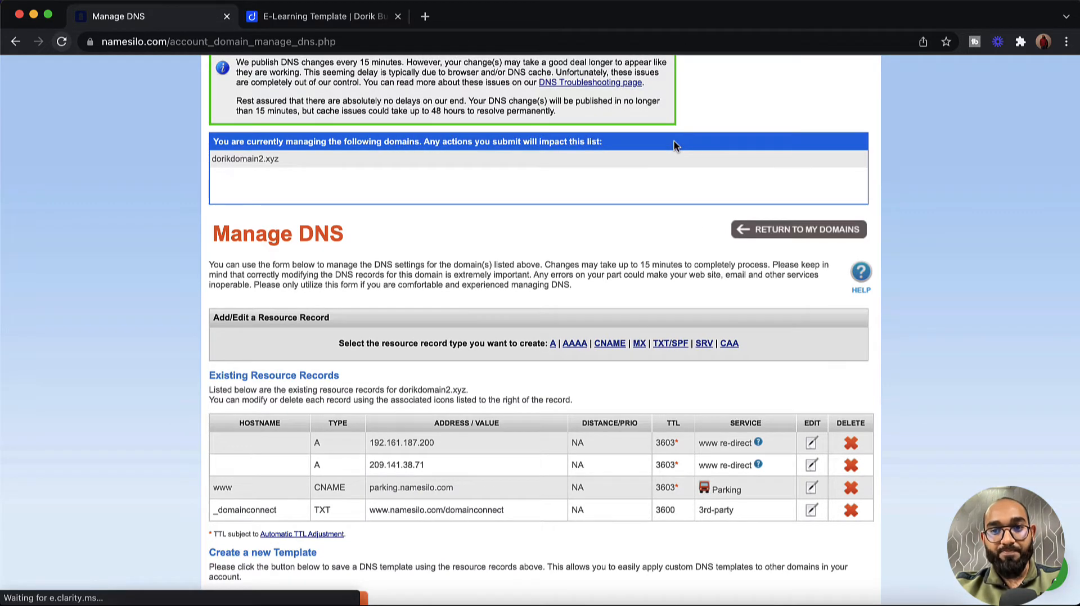
pyautogui.scroll(-3, 897, 475)
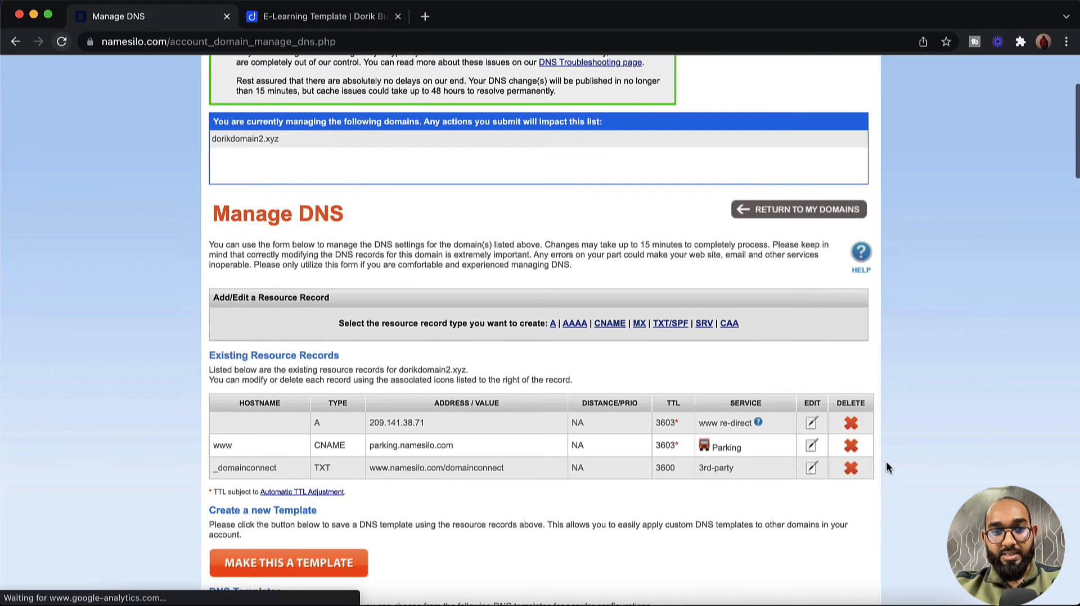
pyautogui.click(853, 430)
pyautogui.click(677, 148)
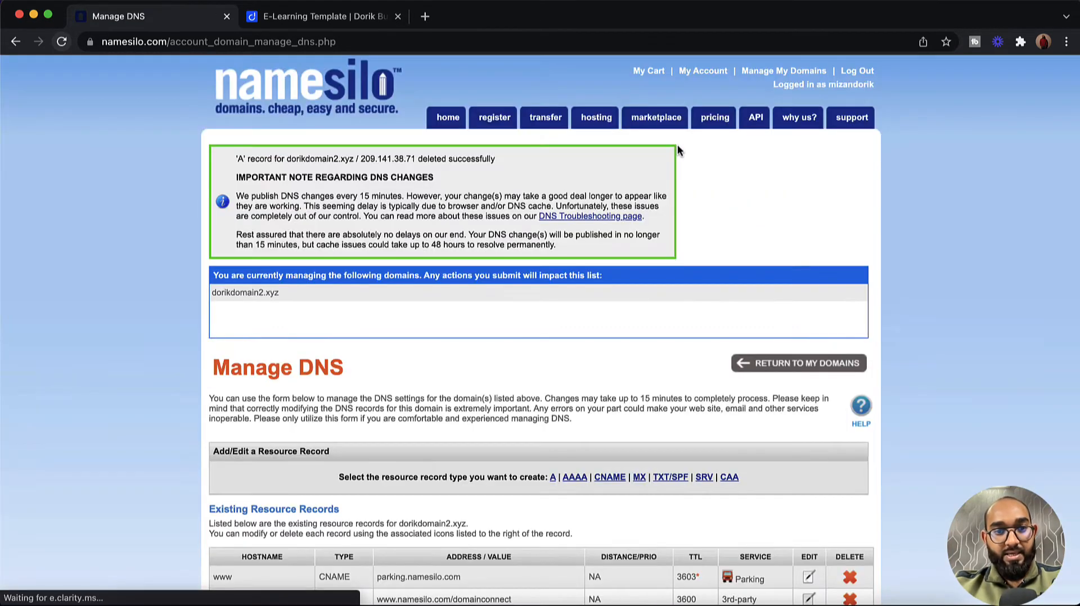
pyautogui.scroll(-3, 530, 371)
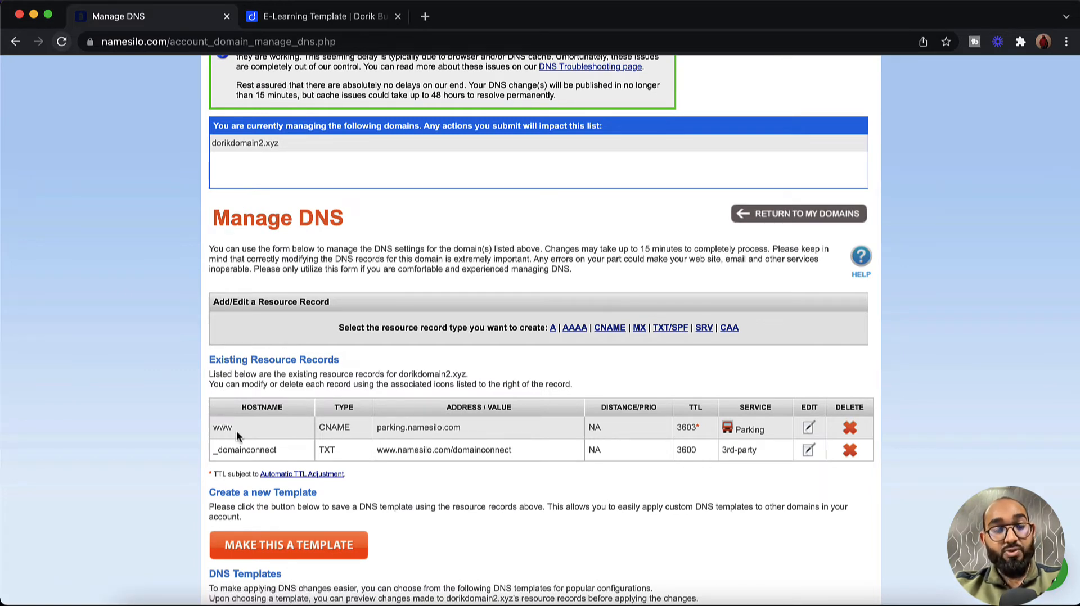
# - Delete the www CNAME record pointing to parking.namesilo.com from the DNS records of dorikdomain2.xyz
pyautogui.click(849, 429)
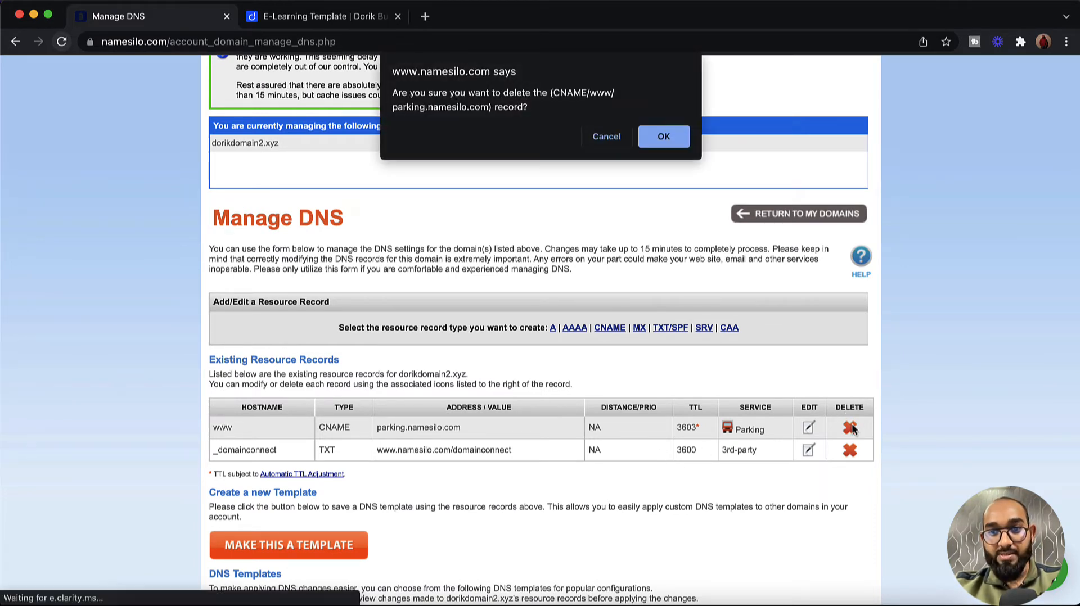
pyautogui.click(664, 137)
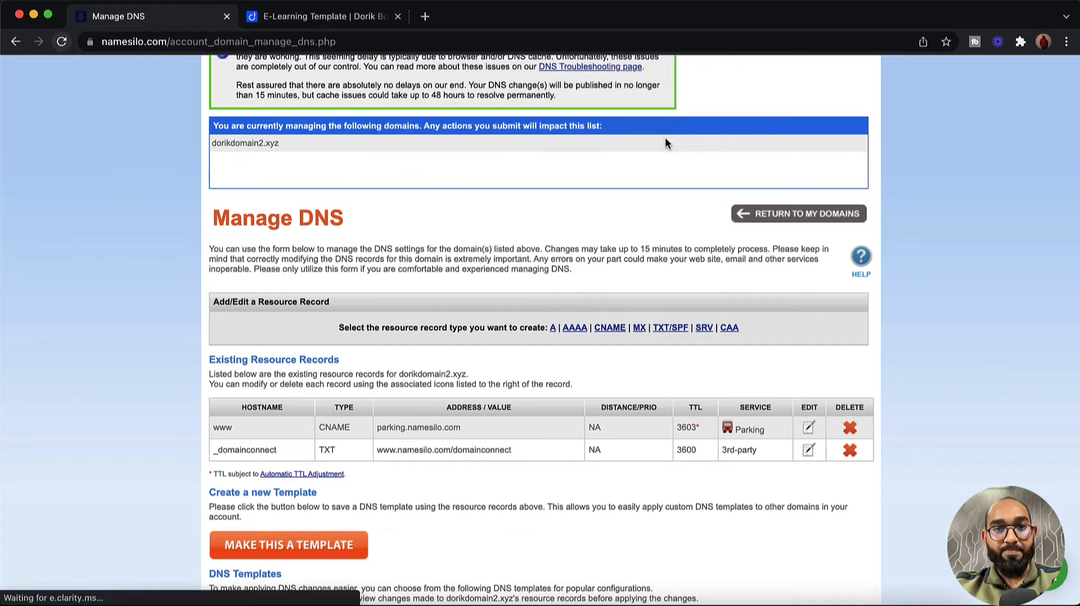
pyautogui.scroll(-3, 619, 242)
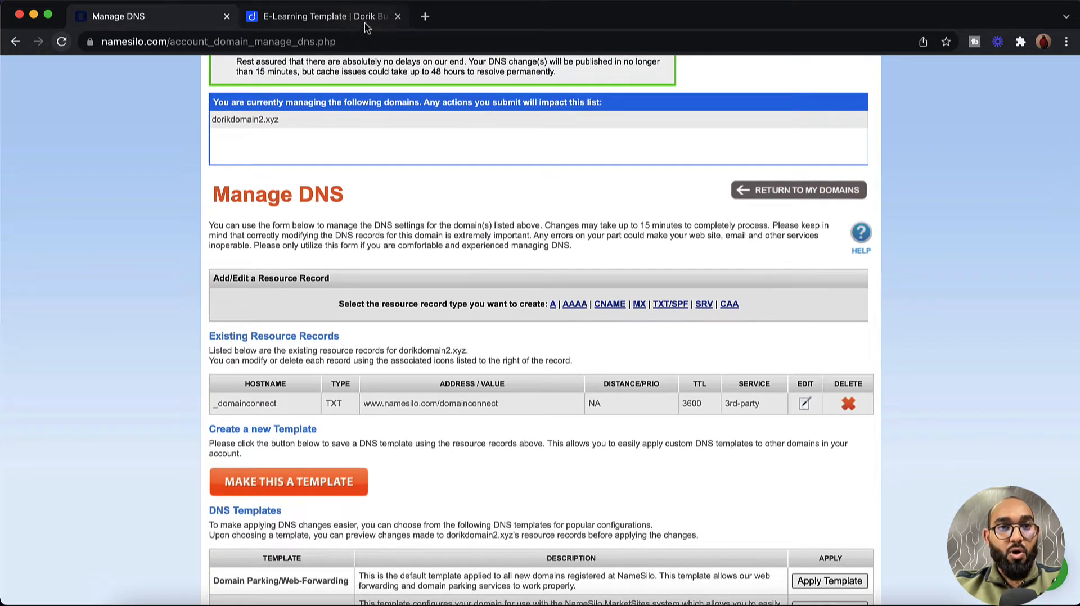
# - Switch to Dorik and copy the required A record value, 174.138.116.26
pyautogui.click(364, 23)
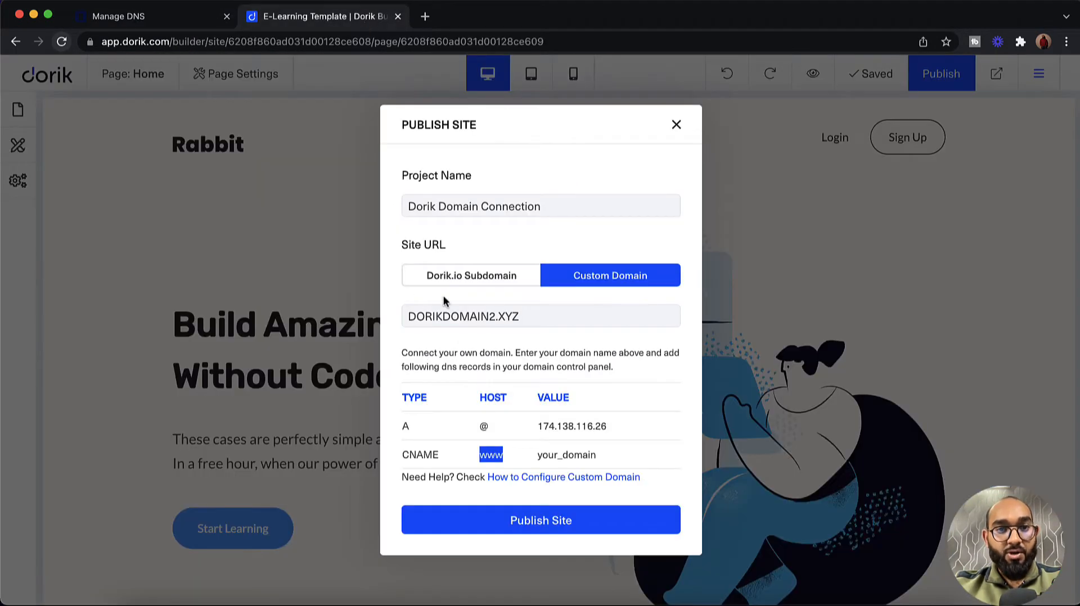
pyautogui.doubleClick(549, 428)
pyautogui.rightClick(569, 428)
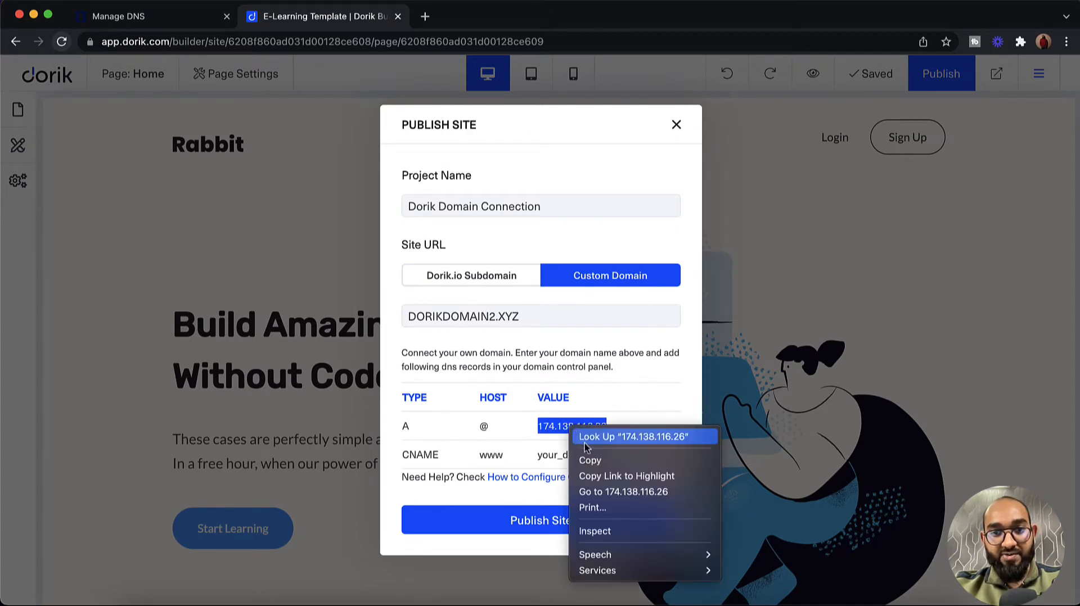
pyautogui.click(591, 457)
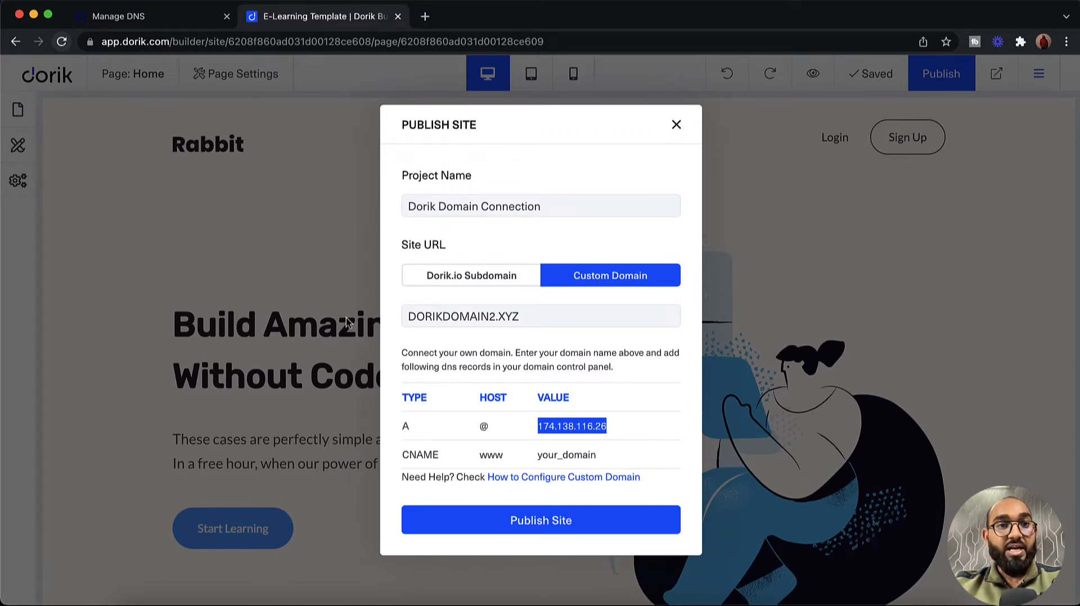
# - Switch back to NameSilo and add an A record with hostname @ and IPv4 address 174.138.116.26
pyautogui.click(168, 26)
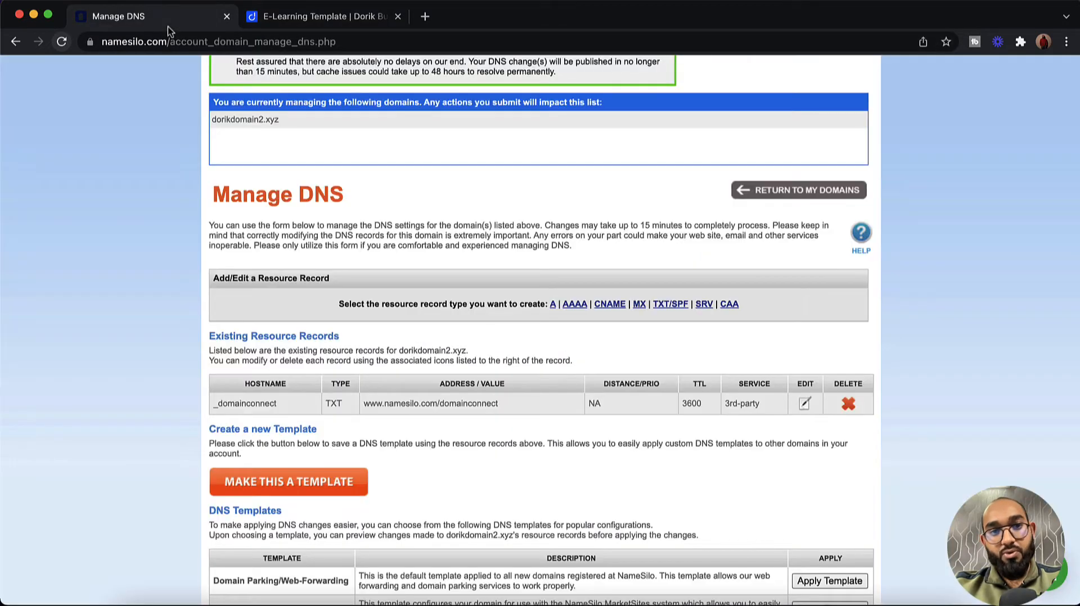
pyautogui.click(552, 304)
pyautogui.click(413, 408)
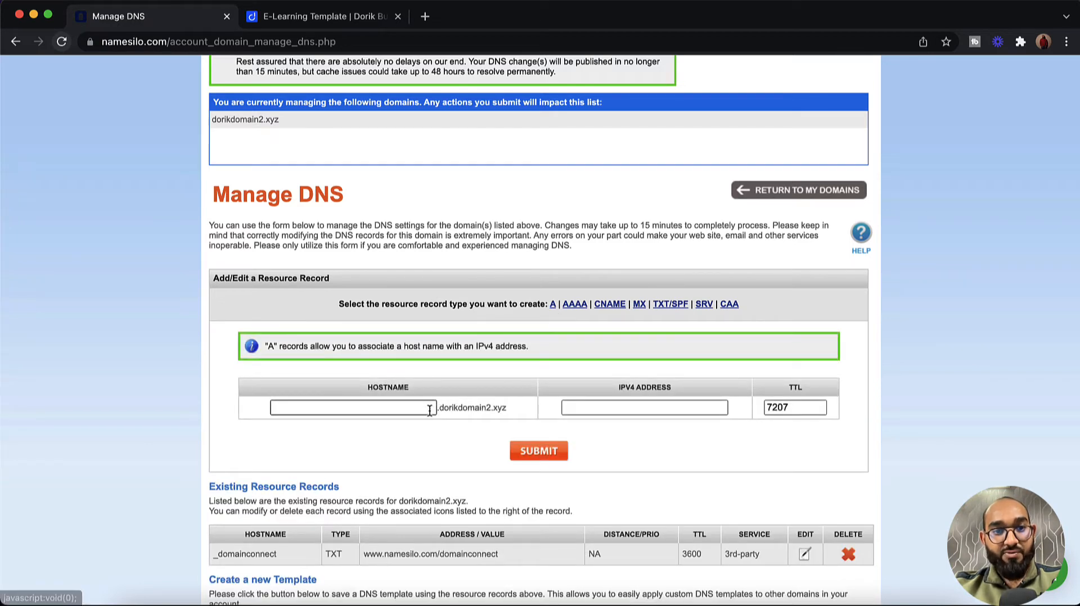
pyautogui.write('@')
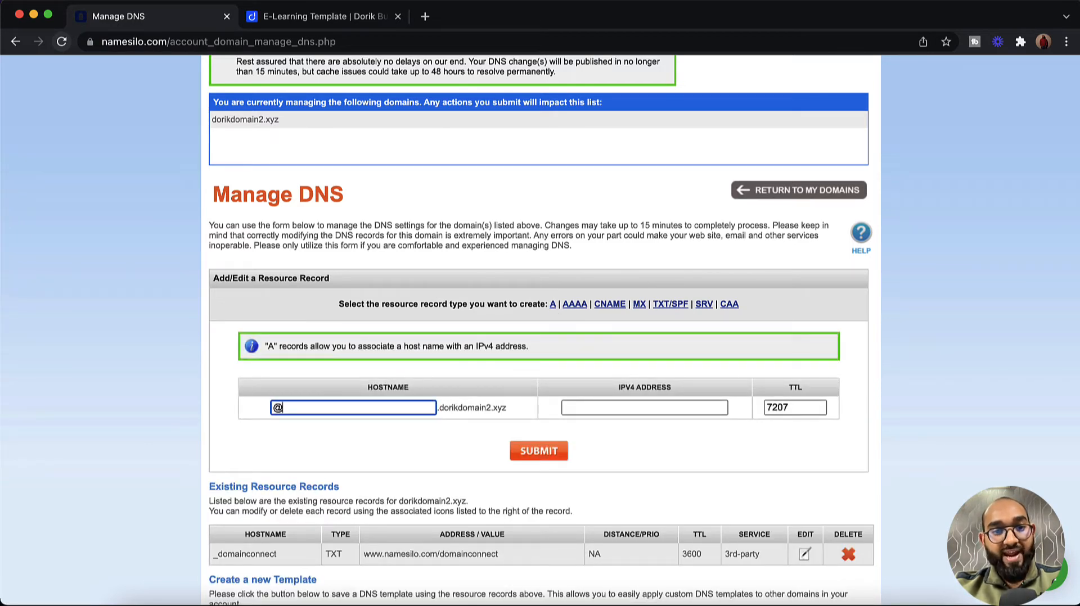
pyautogui.click(583, 406)
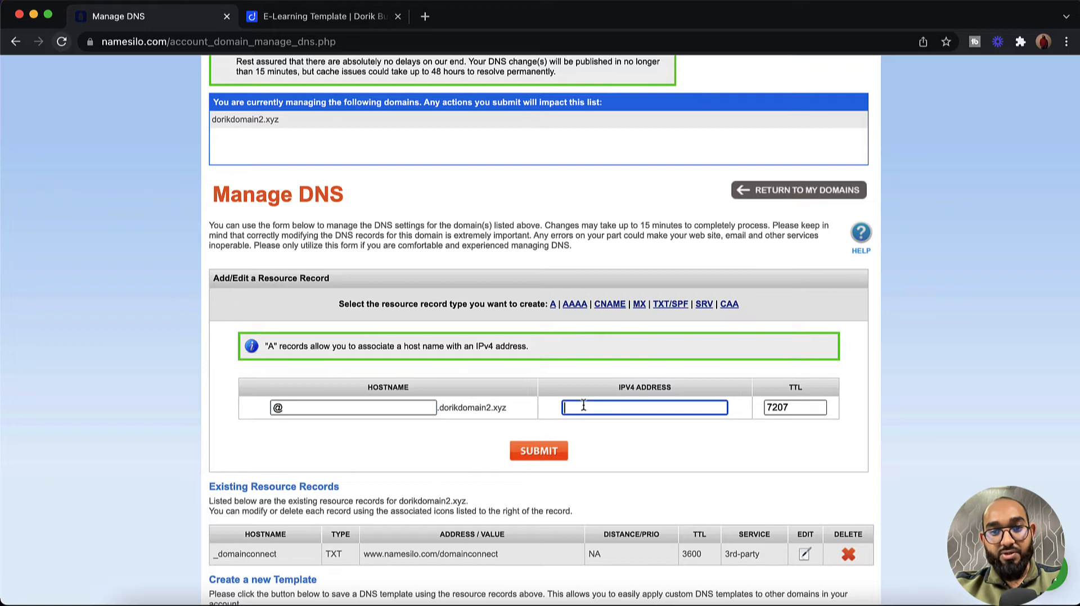
pyautogui.rightClick(583, 405)
pyautogui.click(608, 495)
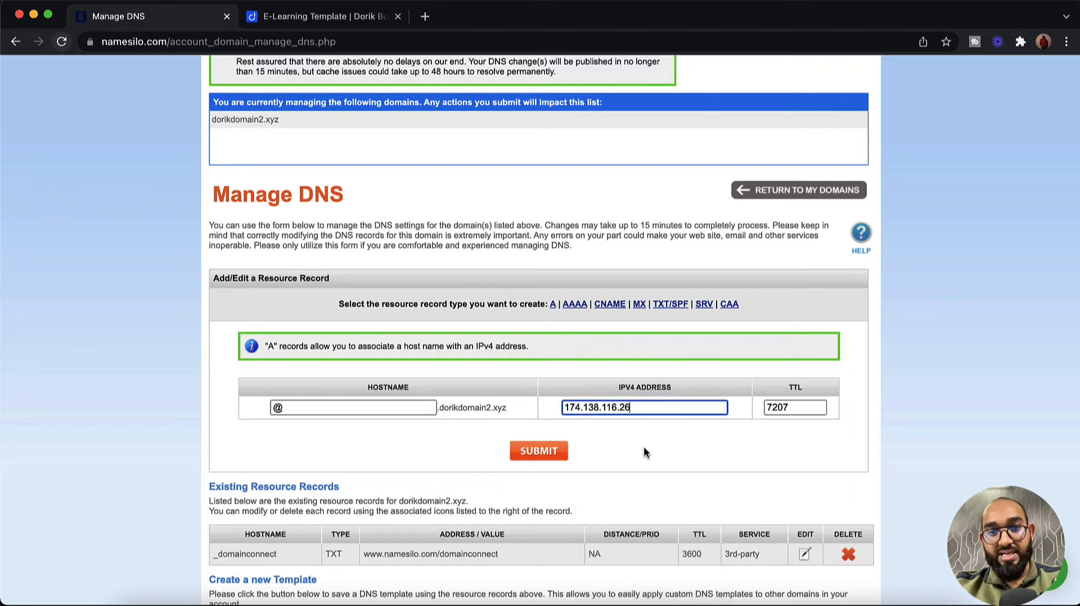
pyautogui.click(307, 16)
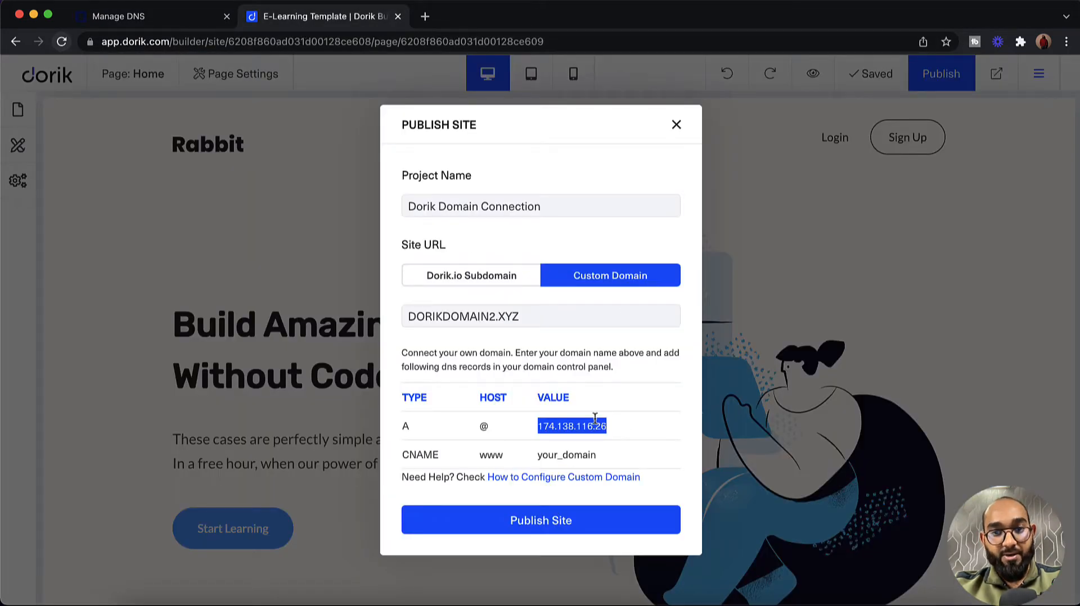
pyautogui.click(198, 17)
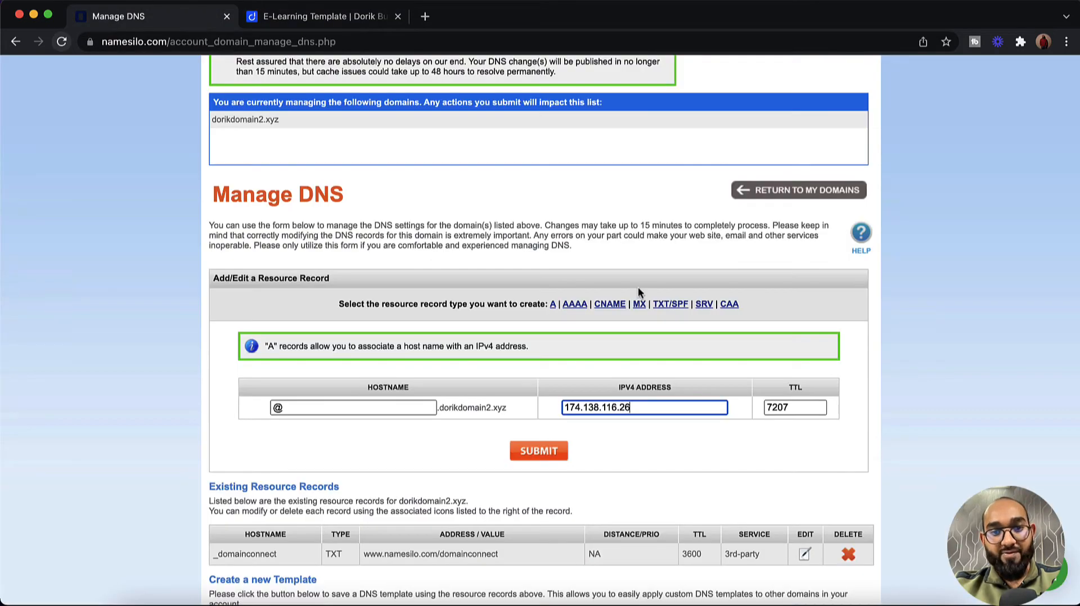
pyautogui.click(531, 451)
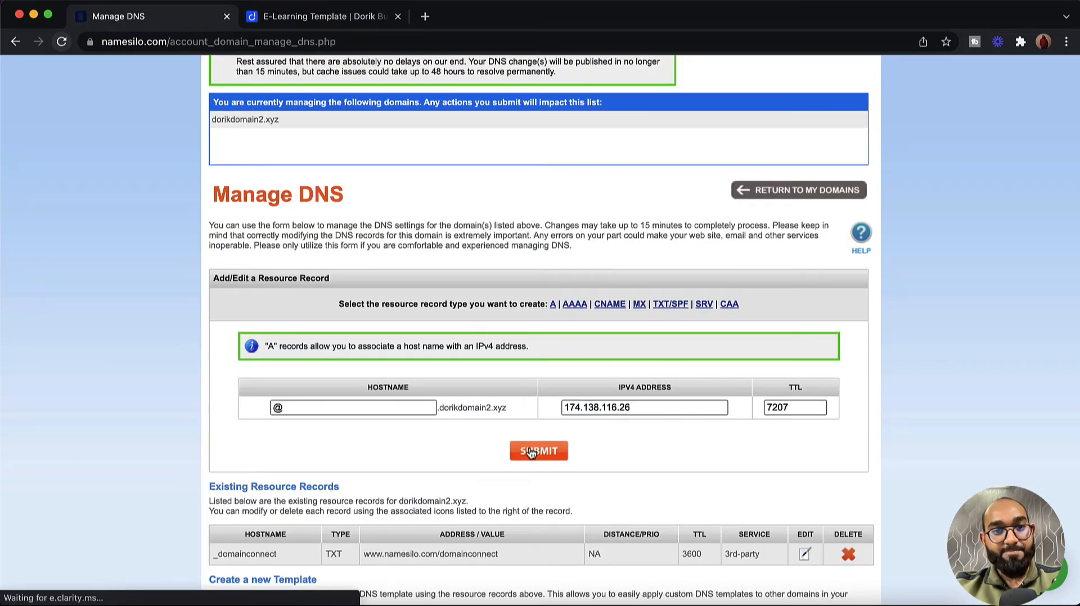
pyautogui.scroll(-2, 531, 453)
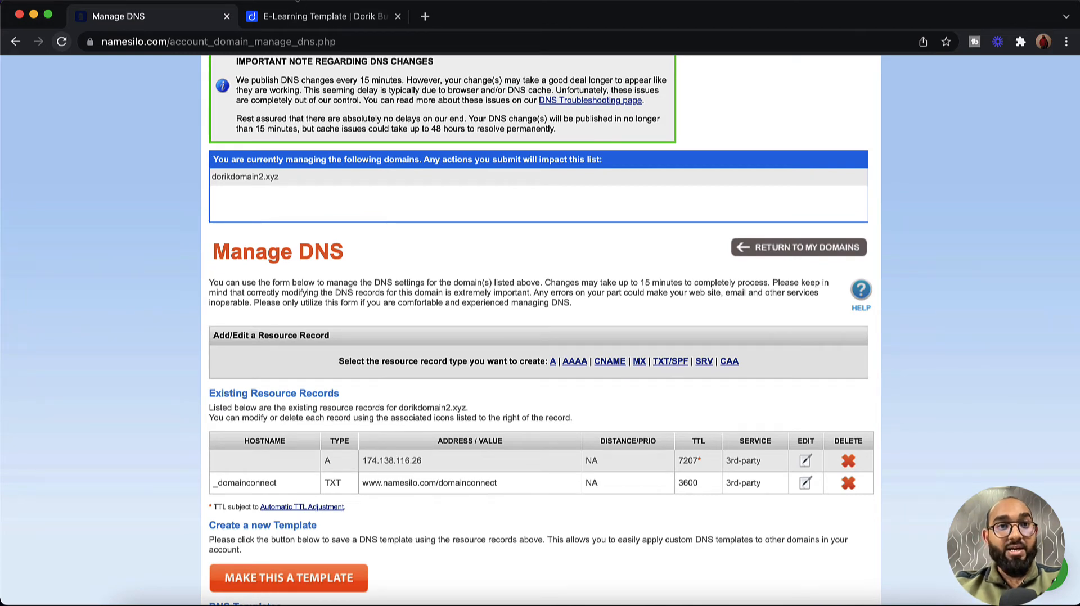
# - Switch to Dorik, review the required CNAME record, and copy the custom domain DORIKDOMAIN2.XYZ
pyautogui.click(301, 16)
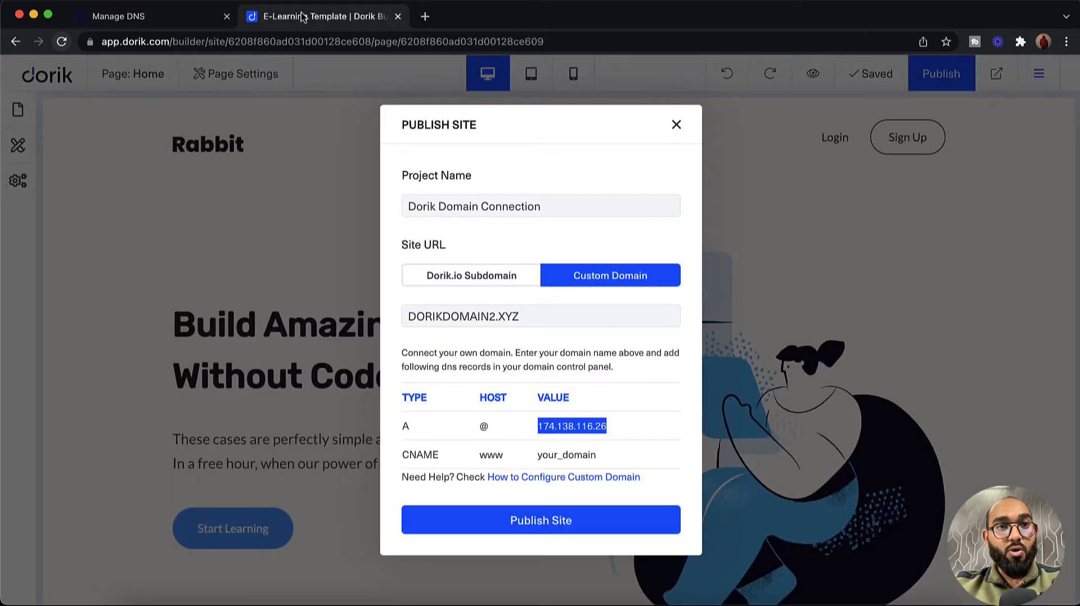
pyautogui.doubleClick(417, 456)
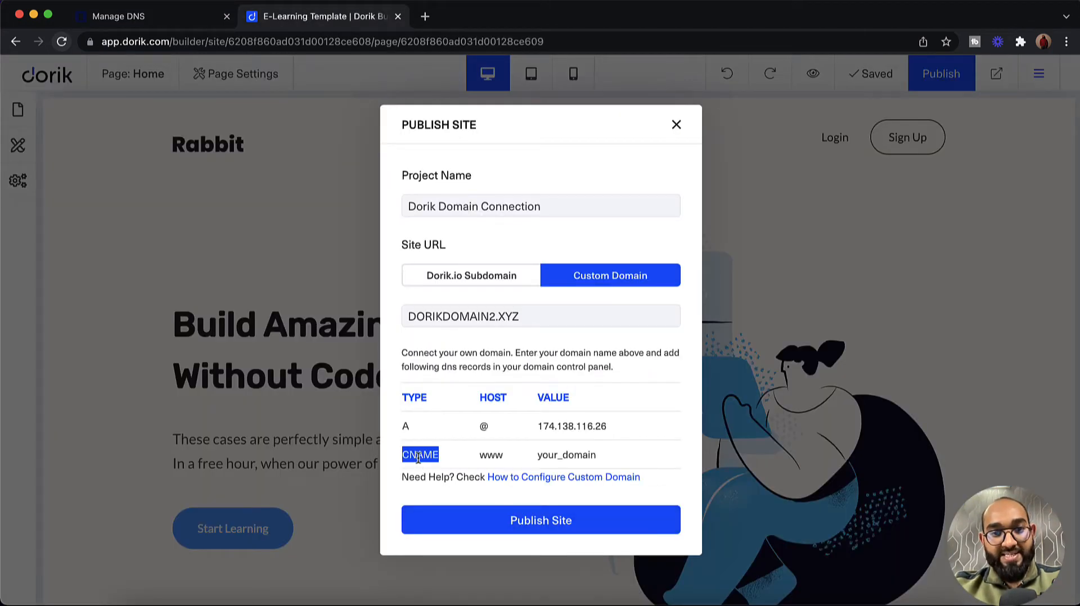
pyautogui.doubleClick(481, 455)
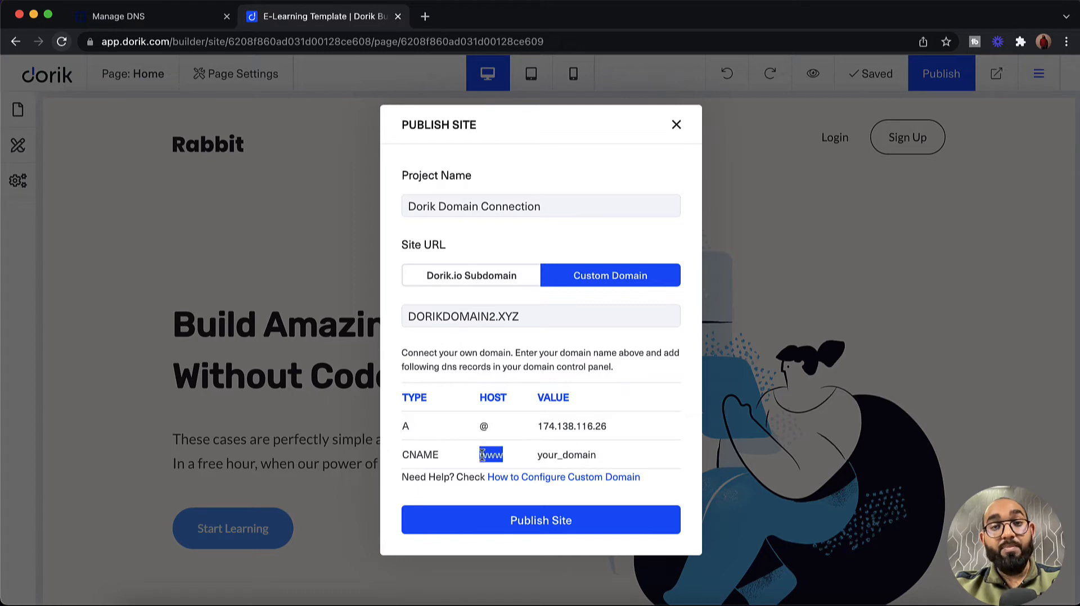
pyautogui.doubleClick(563, 456)
pyautogui.click(531, 321)
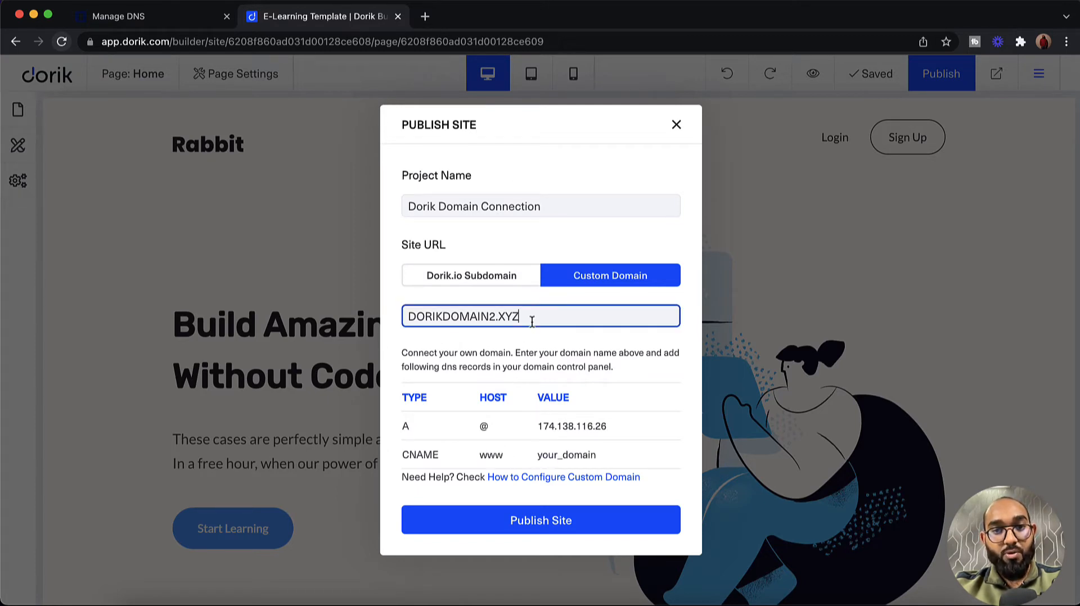
pyautogui.tripleClick(532, 321)
pyautogui.press('super+c')
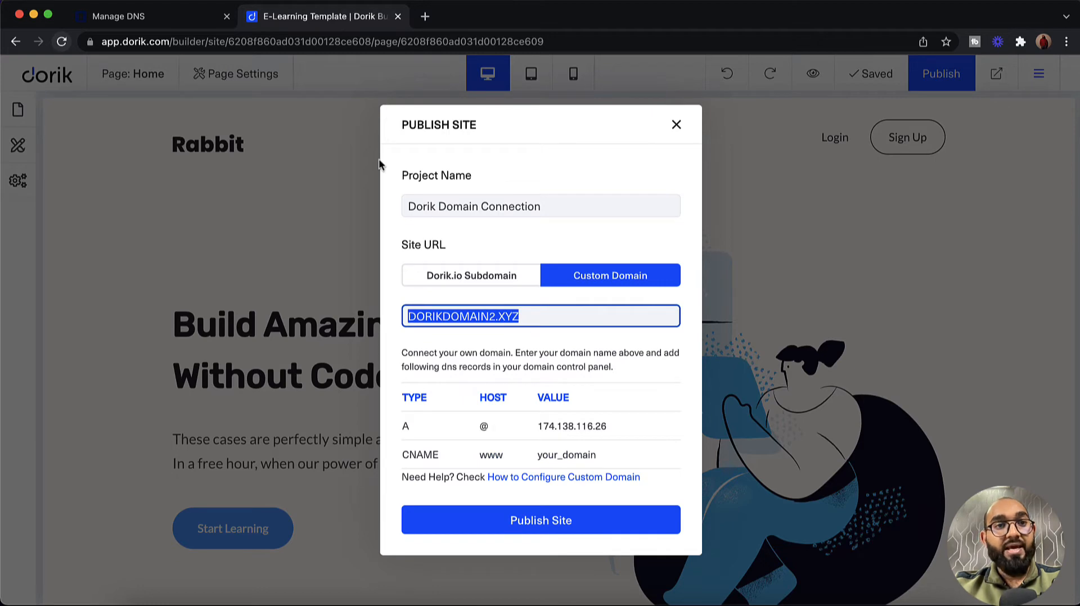
# - Switch to NameSilo and start a new CNAME record with www as its hostname
pyautogui.click(174, 24)
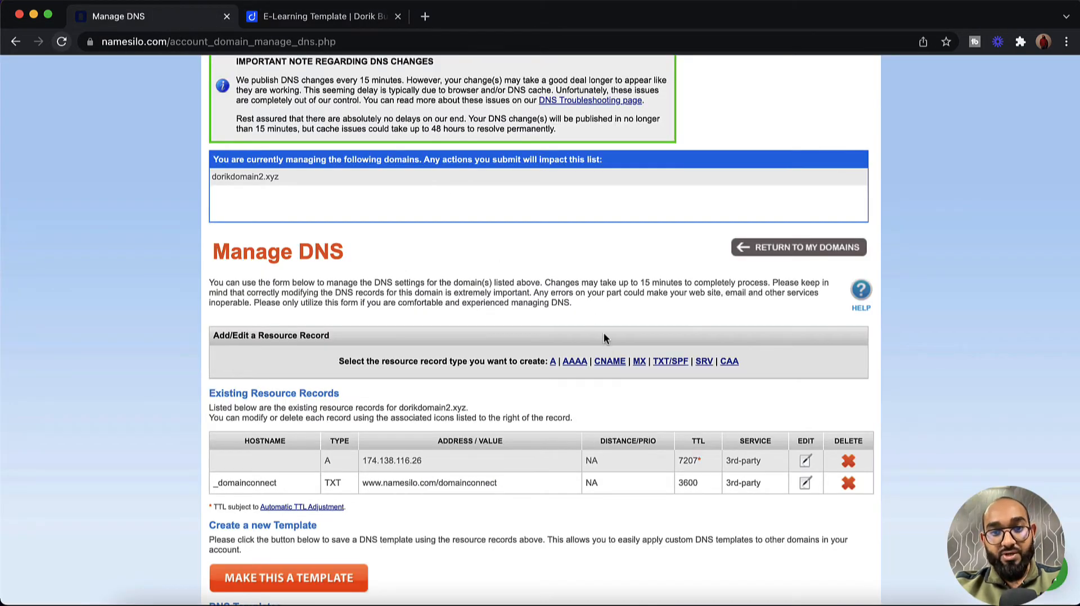
pyautogui.click(607, 363)
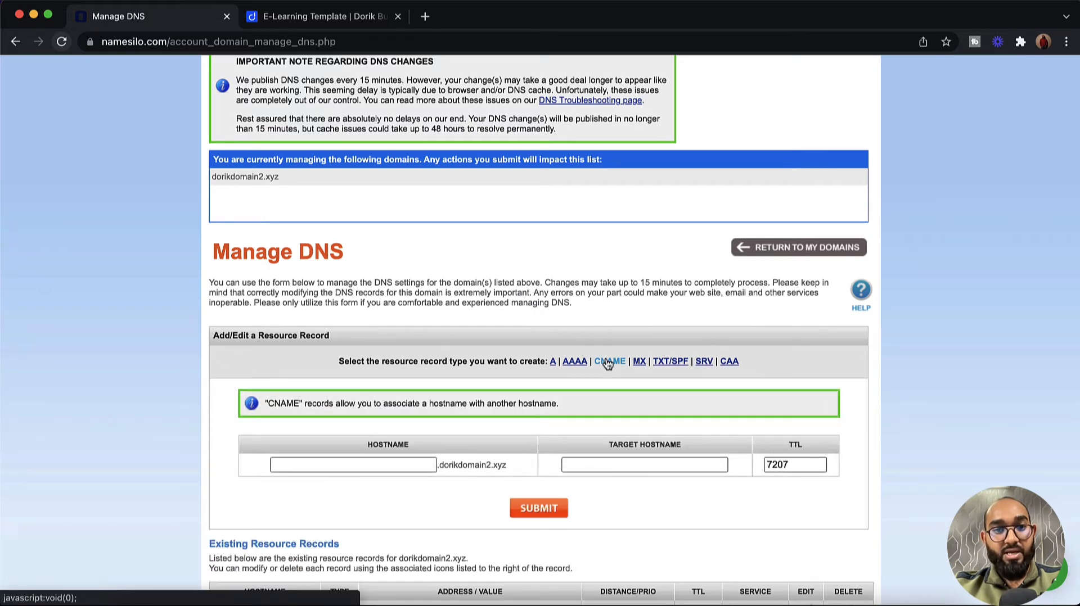
pyautogui.click(385, 464)
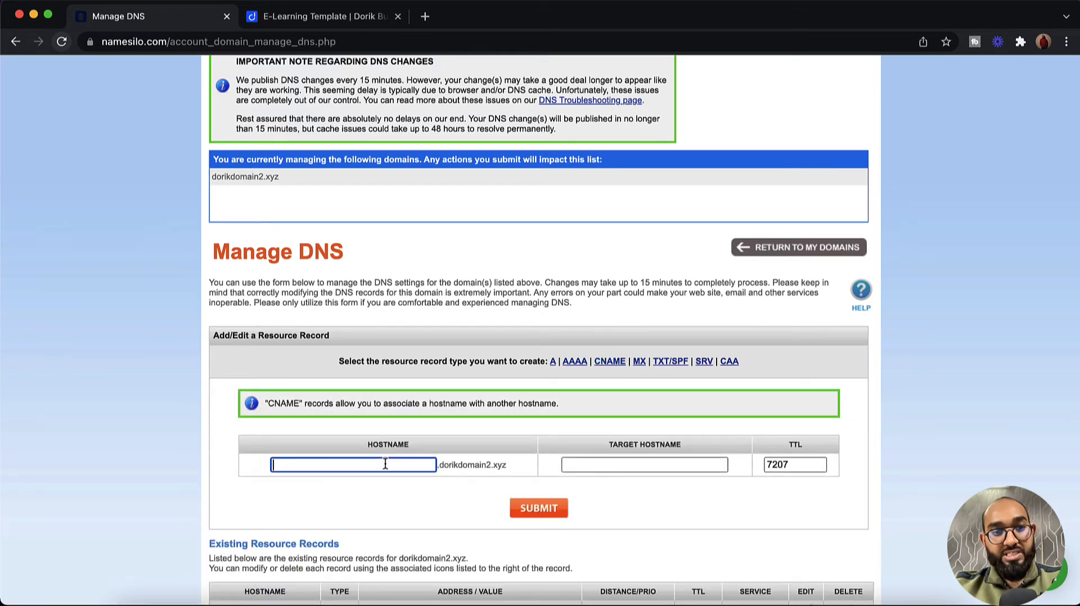
pyautogui.write('www')
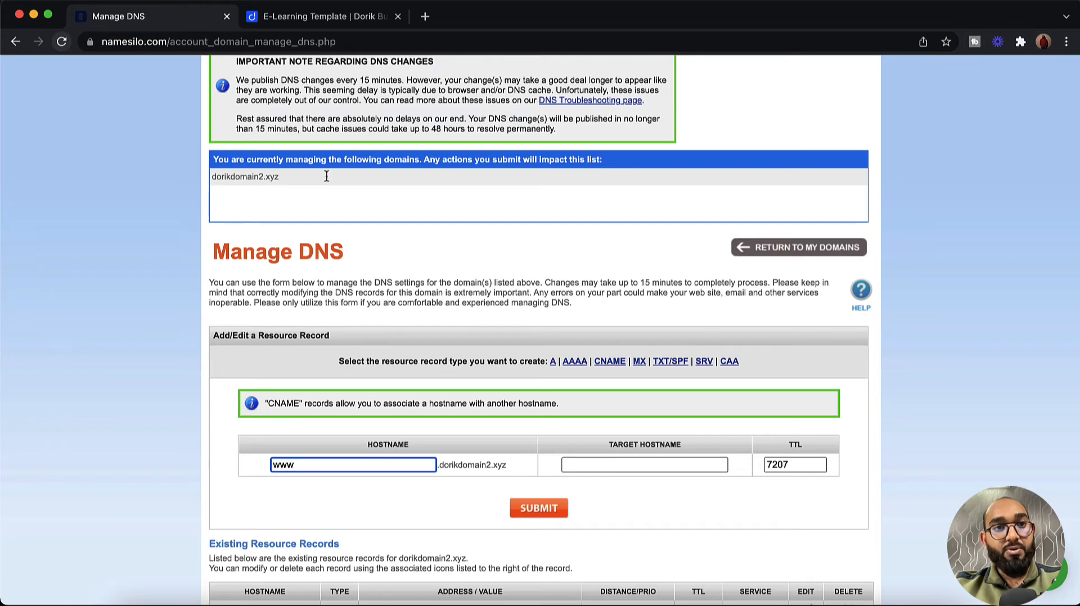
# - Switch to Dorik and check the host and value required for the CNAME record
pyautogui.click(314, 16)
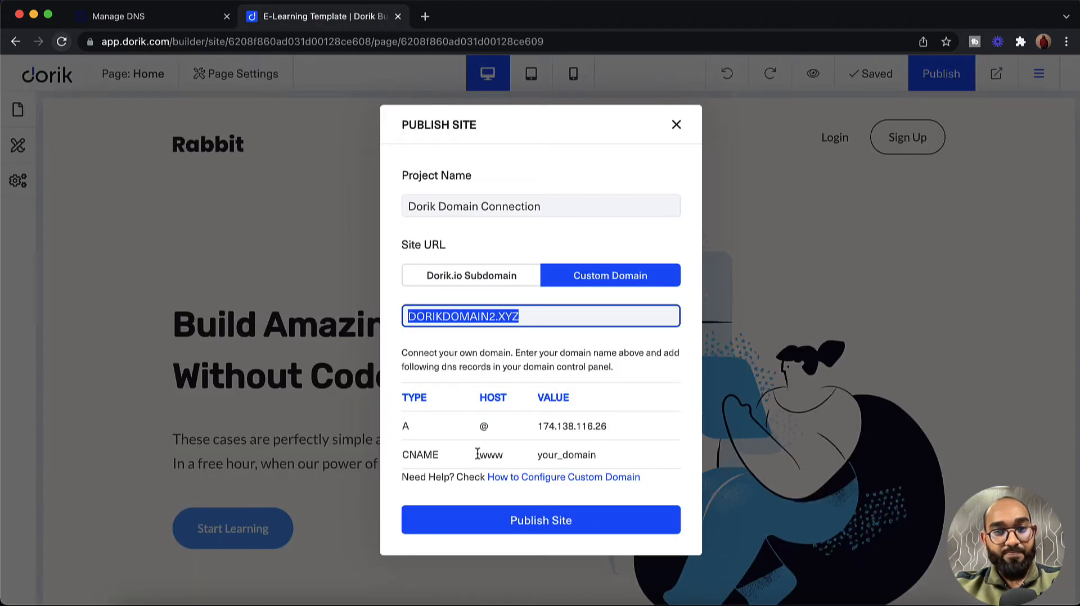
pyautogui.moveTo(476, 455); pyautogui.dragTo(503, 455)
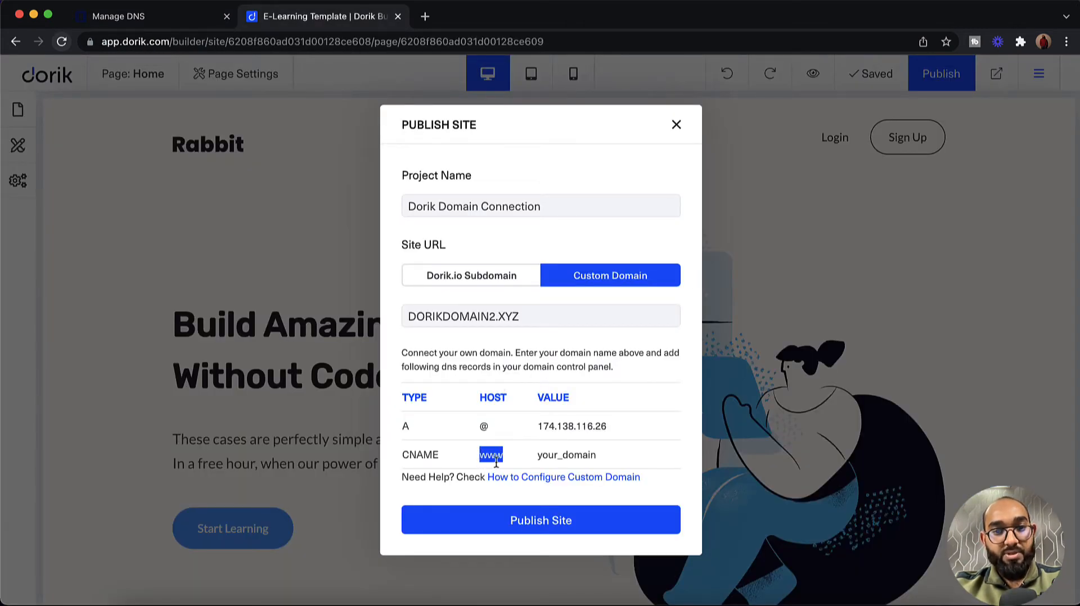
pyautogui.doubleClick(548, 453)
pyautogui.click(190, 37)
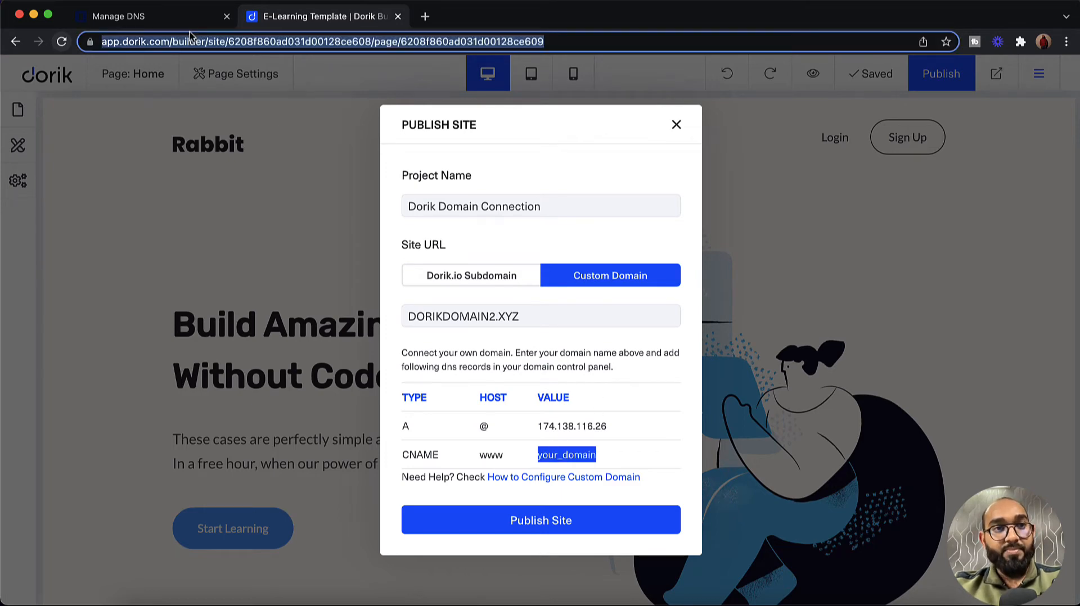
# - Return to NameSilo, set the CNAME record's target hostname to DORIKDOMAIN2.XYZ, and submit the record
pyautogui.click(188, 20)
pyautogui.click(597, 464)
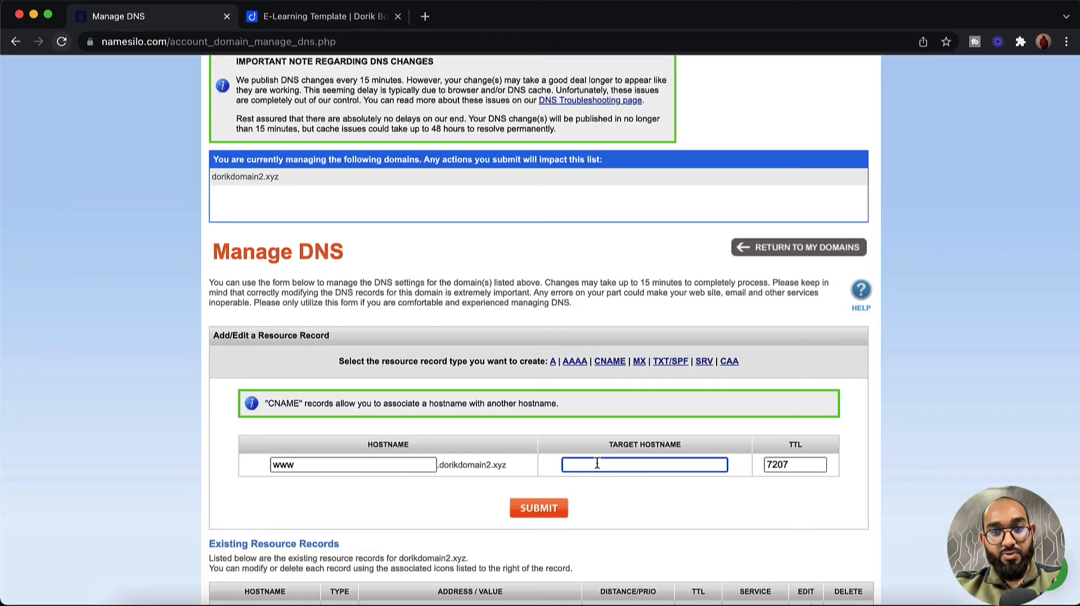
pyautogui.press('super+v')
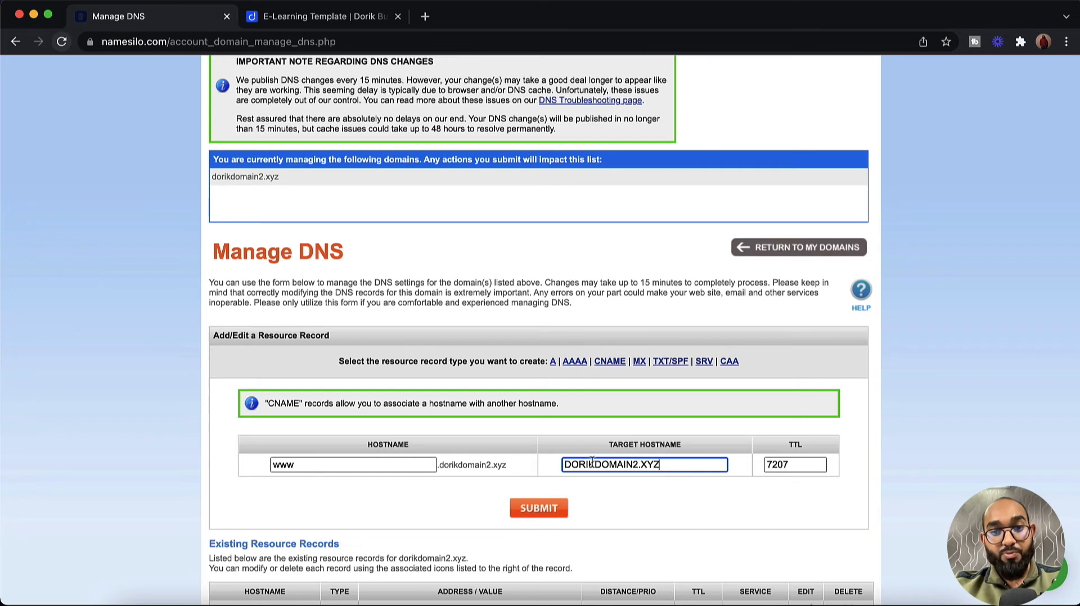
pyautogui.click(549, 517)
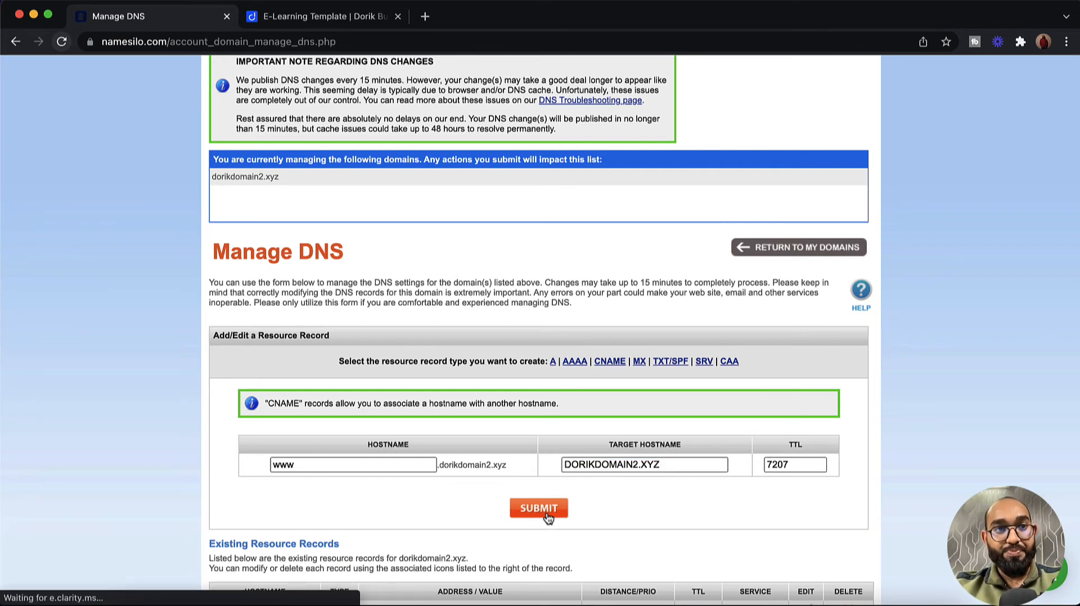
pyautogui.scroll(-2, 544, 450)
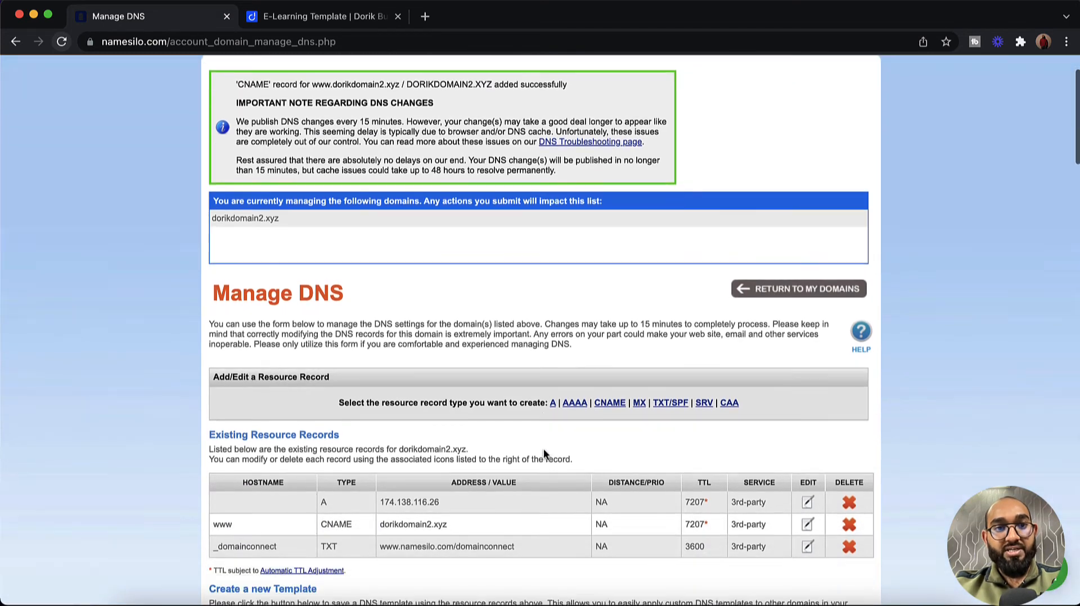
pyautogui.scroll(-1, 543, 451)
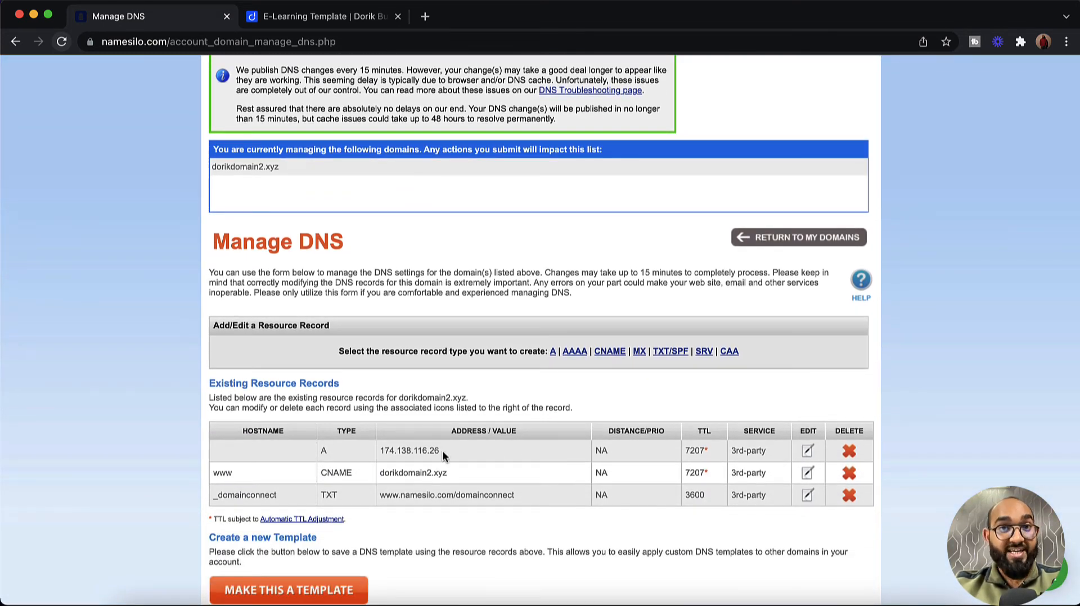
# - Switch to Dorik, publish the site to the custom domain, and open the published dorikdomain2.xyz link
pyautogui.click(316, 23)
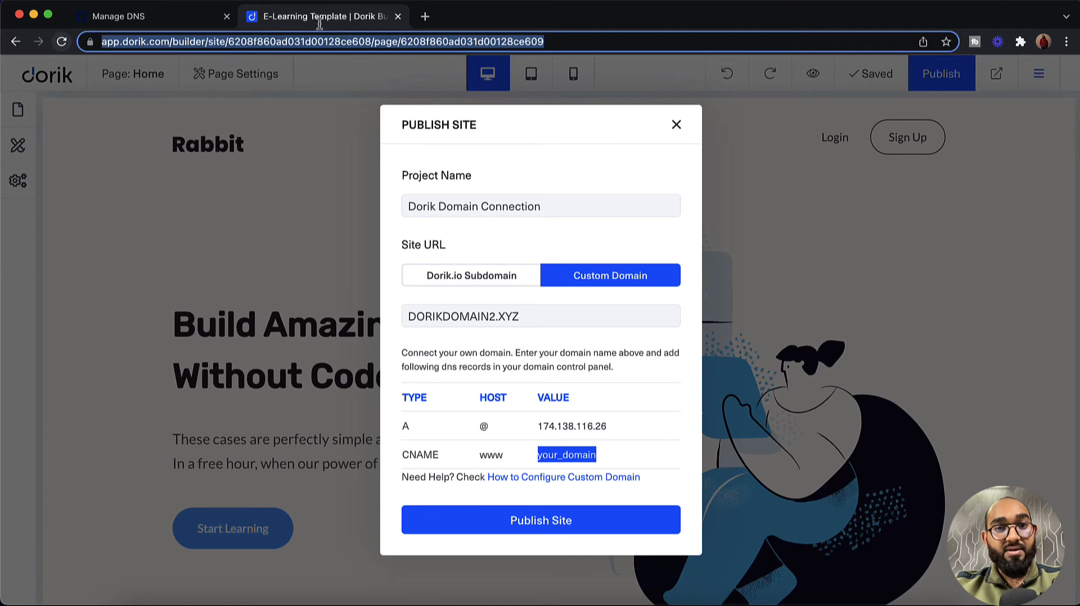
pyautogui.click(524, 532)
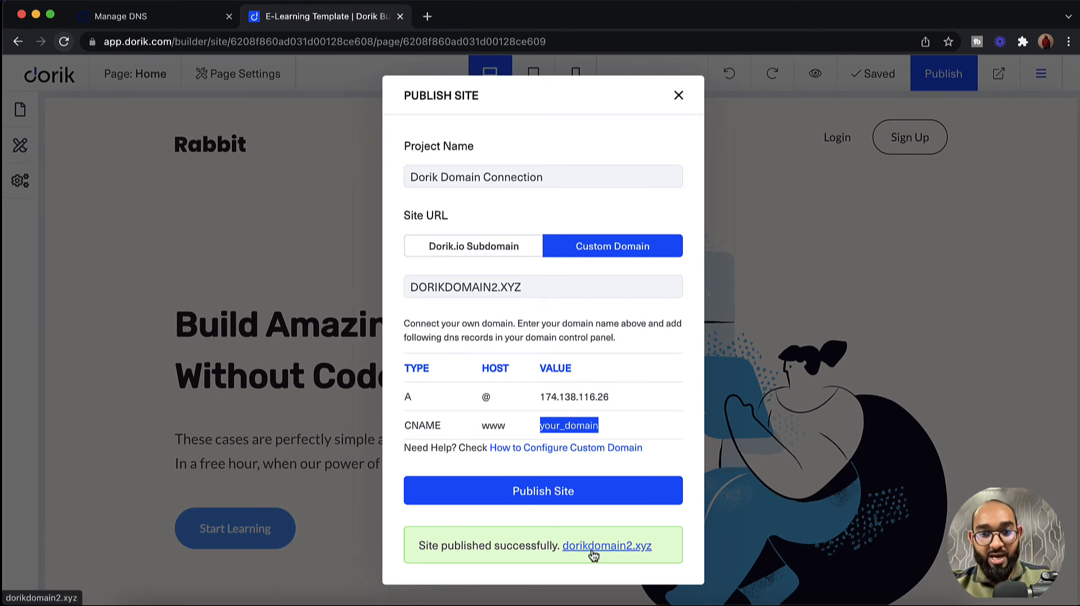
pyautogui.click(591, 550)
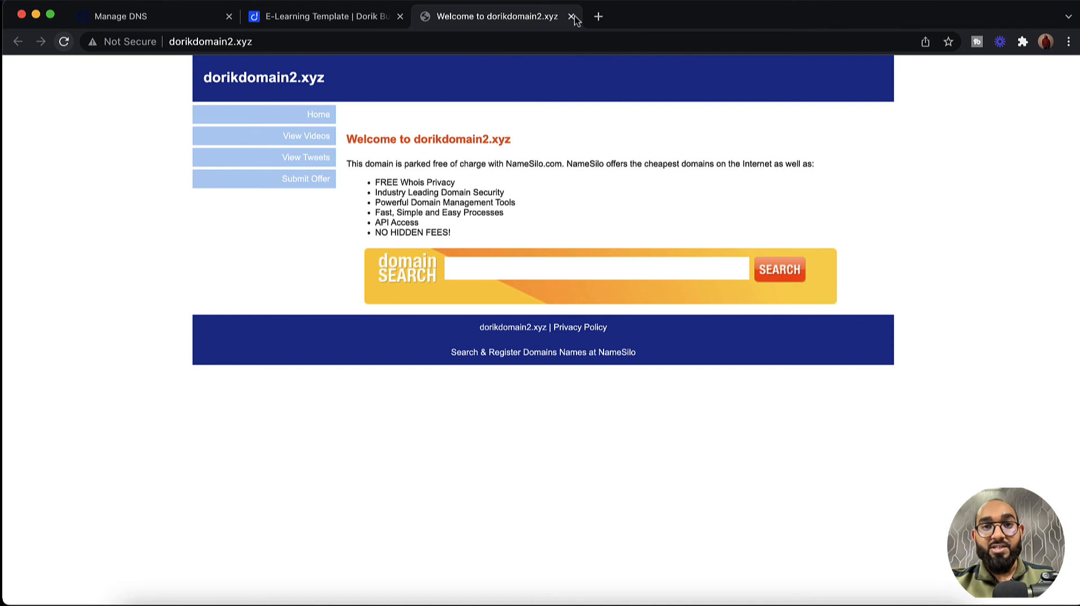
# - Close the parked domain page, reopen the published dorikdomain2.xyz link from Dorik's publish dialog, and check the site's address
pyautogui.click(571, 16)
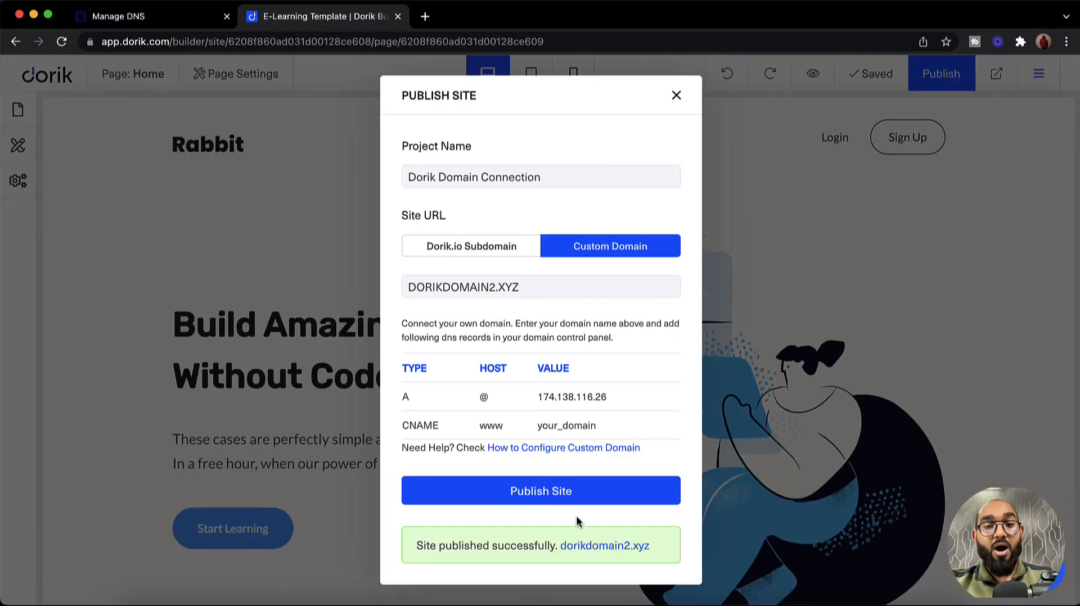
pyautogui.click(582, 547)
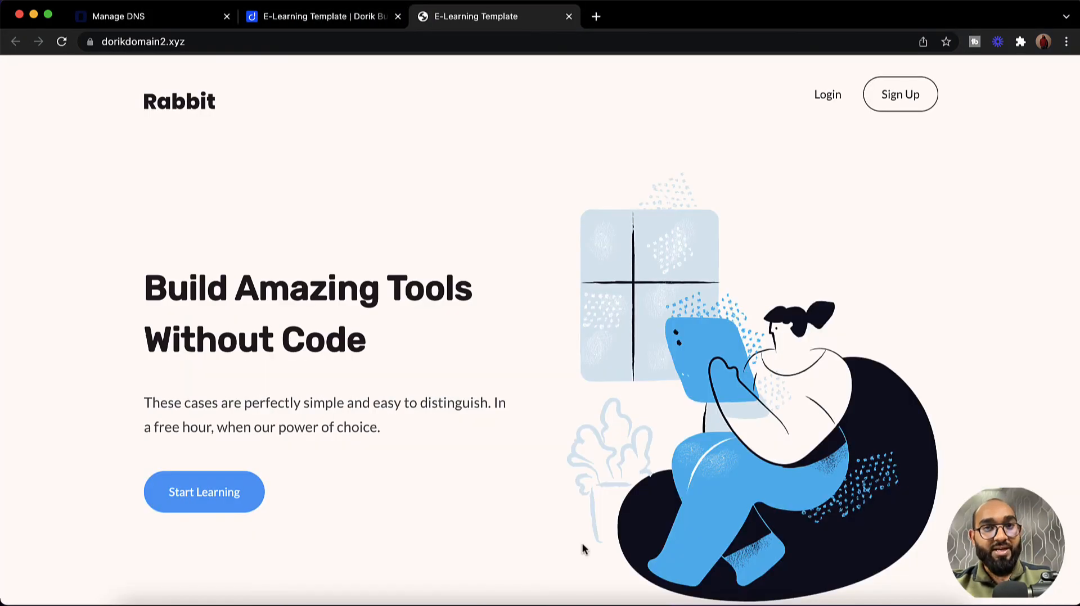
pyautogui.click(330, 49)
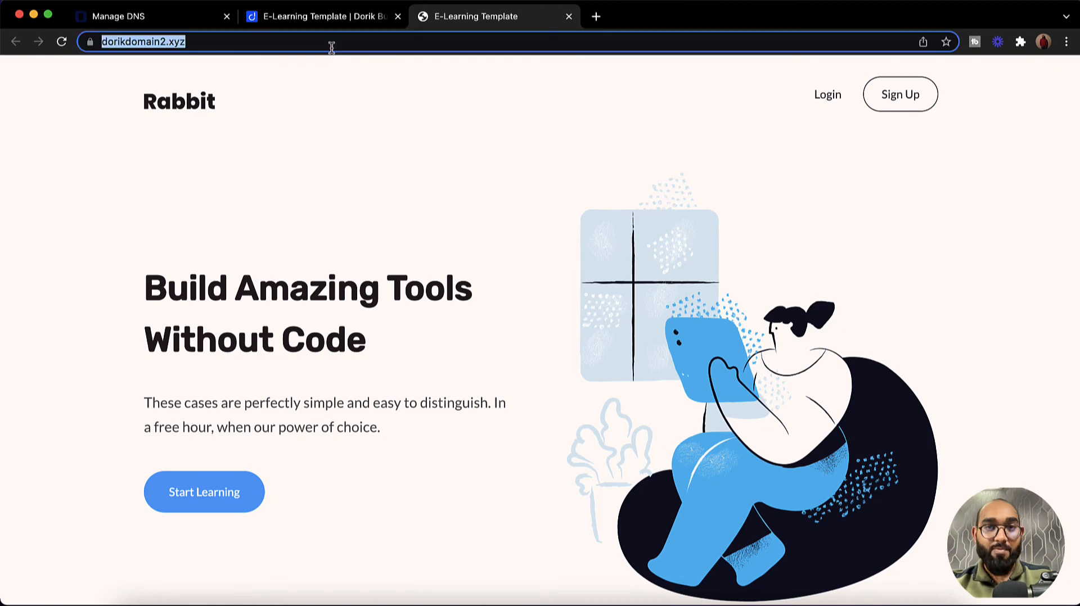
pyautogui.tripleClick(175, 41)
pyautogui.click(177, 115)
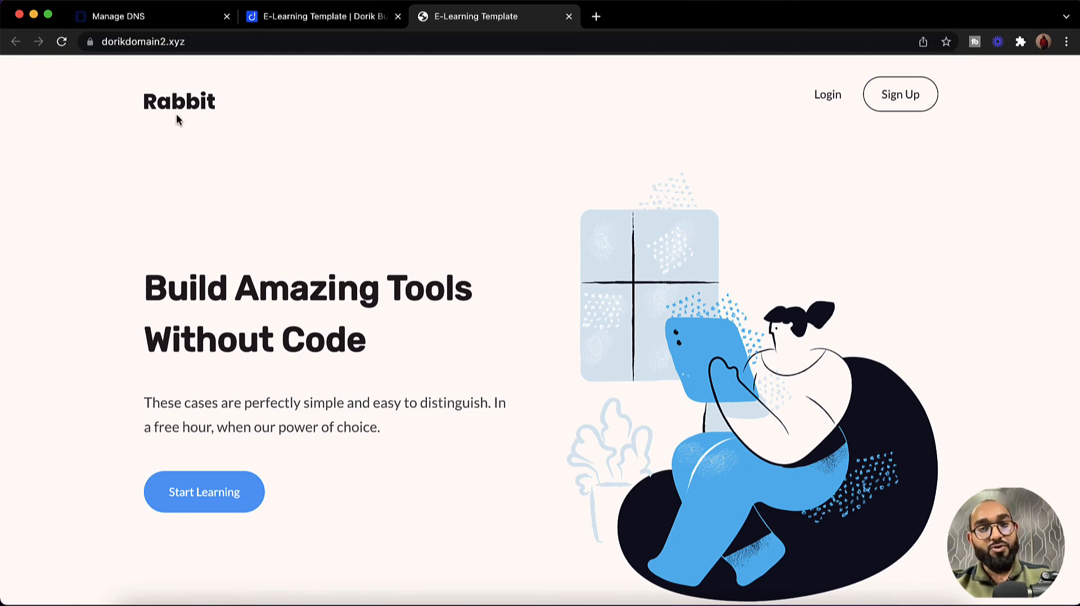
# - Look through the live dorikdomain2.xyz page from its header down to the footer and return to its beginning
pyautogui.scroll(-10, 176, 114)
pyautogui.scroll(-15, 176, 115)
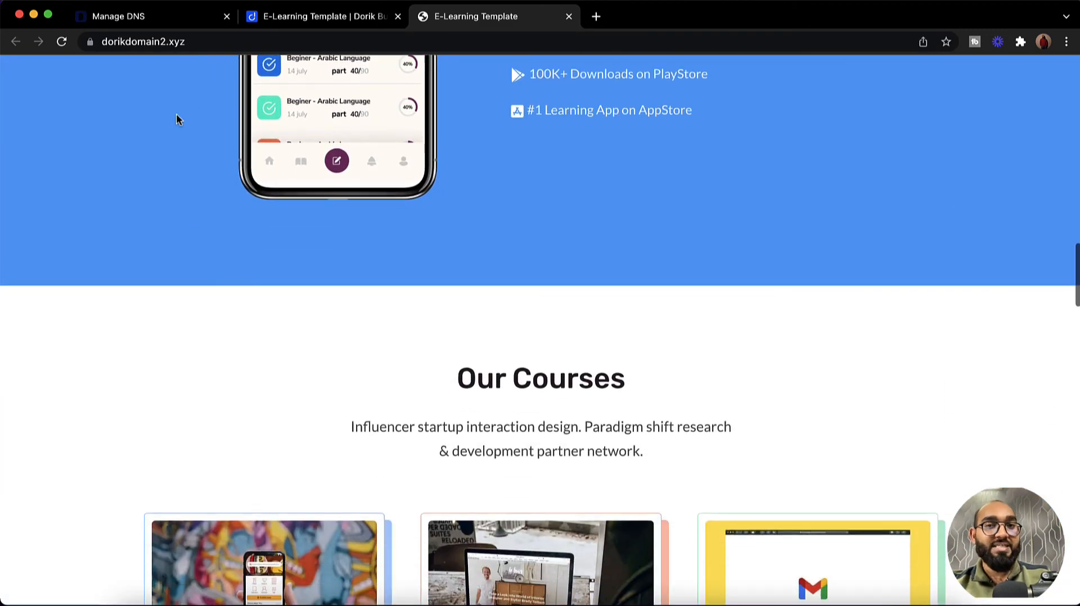
pyautogui.scroll(-15, 176, 113)
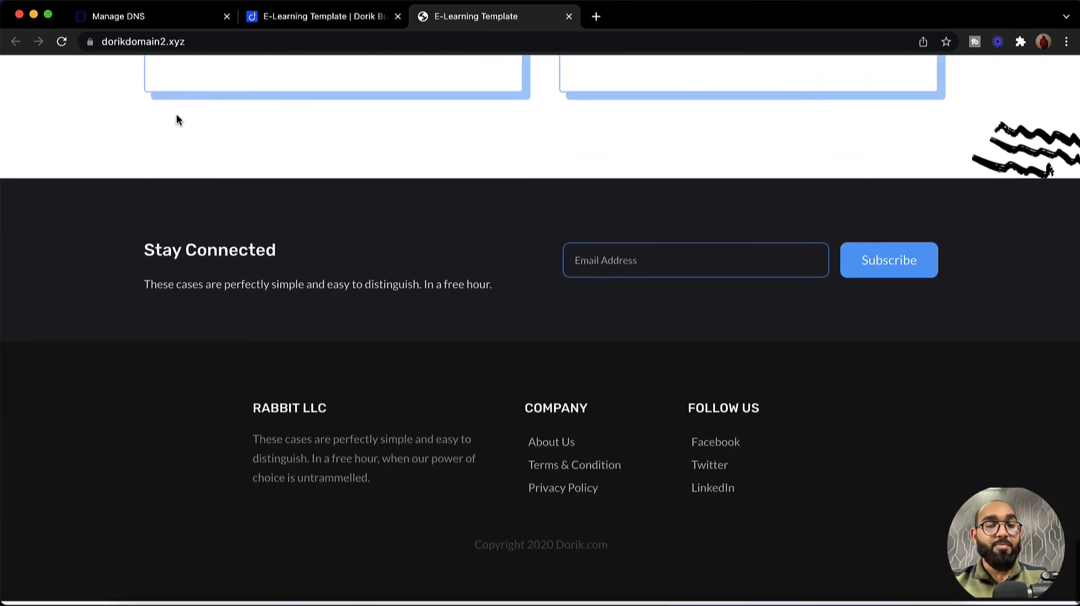
pyautogui.scroll(20, 177, 114)
pyautogui.scroll(10, 176, 113)
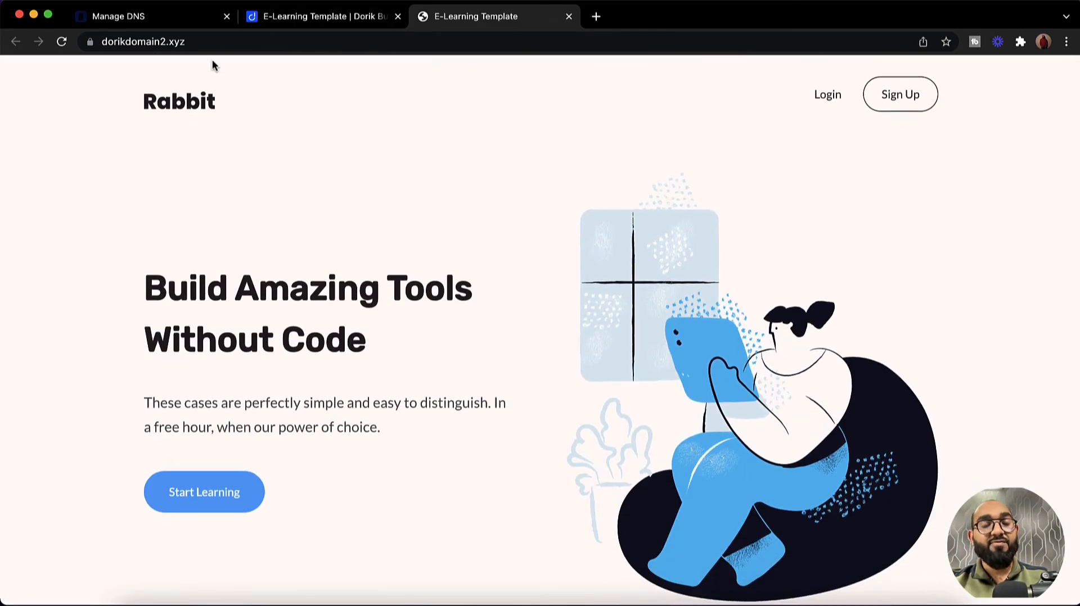
# - Return to the Dorik builder and close the Publish Site dialog
pyautogui.click(212, 44)
pyautogui.click(287, 23)
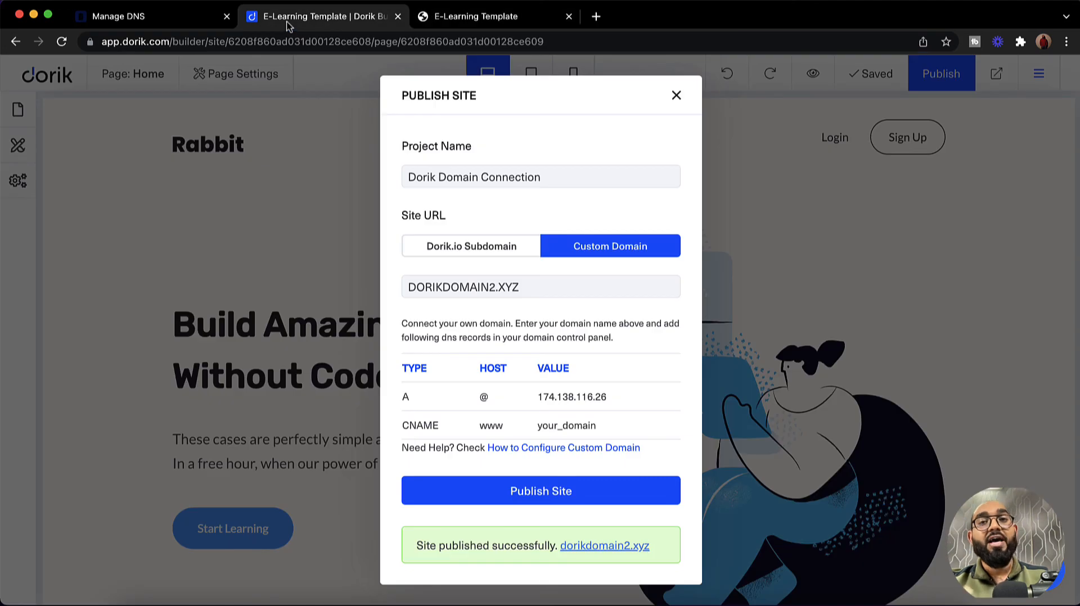
pyautogui.click(675, 95)
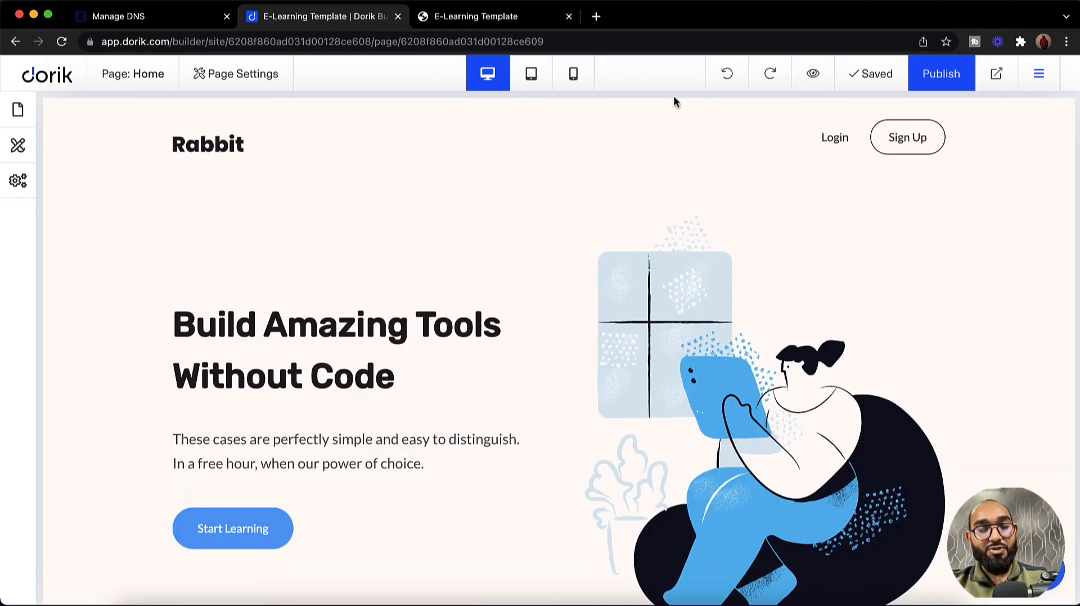